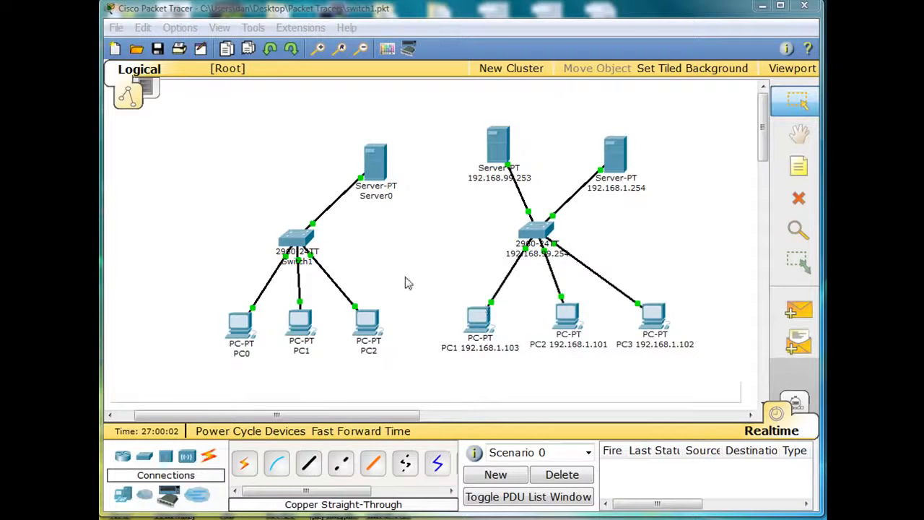
Rename Server0 in the left network as "Server2 192.168.1.254"
{"action": "left_click", "coordinate": [391, 196]}
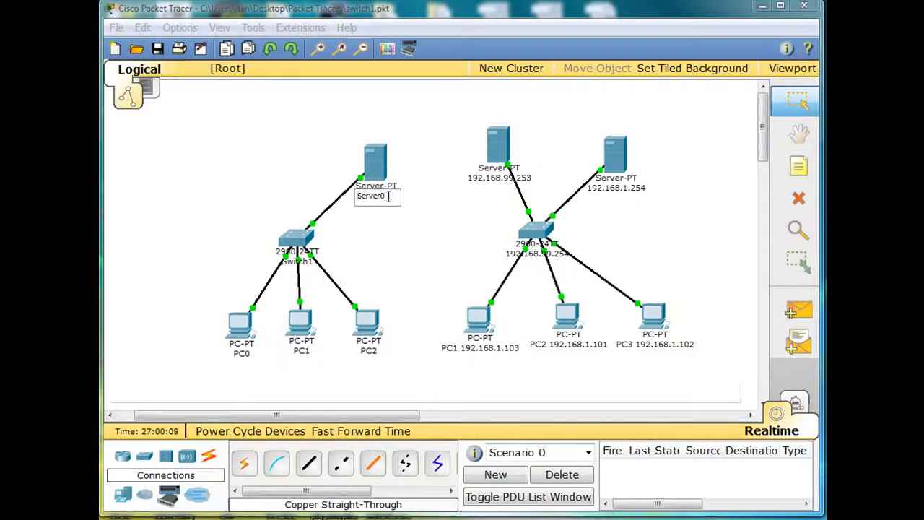
{"action": "key", "text": "BackSpace"}
{"action": "key", "text": "BackSpace"}
{"action": "key", "text": "BackSpace"}
{"action": "key", "text": "BackSpace"}
{"action": "key", "text": "BackSpace"}
{"action": "key", "text": "BackSpace"}
{"action": "type", "text": "erver2"}
{"action": "key", "text": "Home"}
{"action": "type", "text": "192.168.1.254"}
{"action": "left_click", "coordinate": [383, 249]}
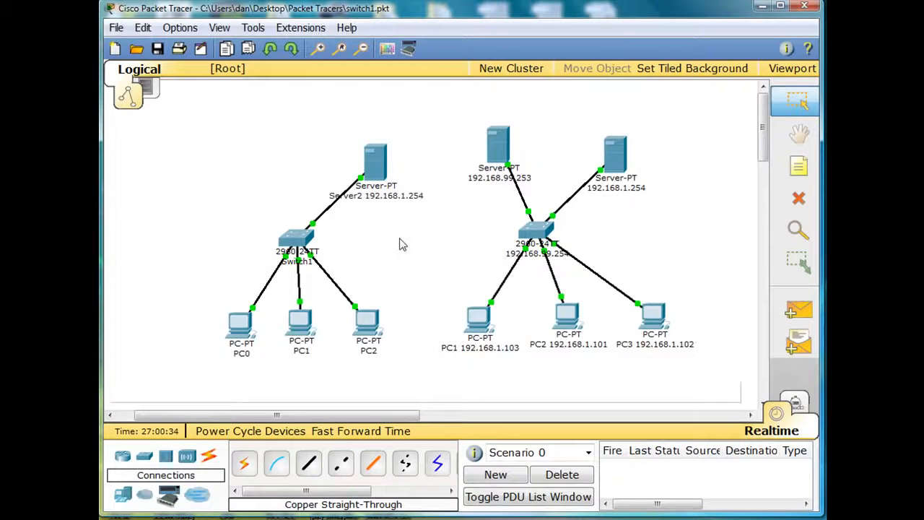
Review Server2's FastEthernet IP settings and save its DHCP pool serverPool with a maximum of 50 users
{"action": "left_click", "coordinate": [377, 170]}
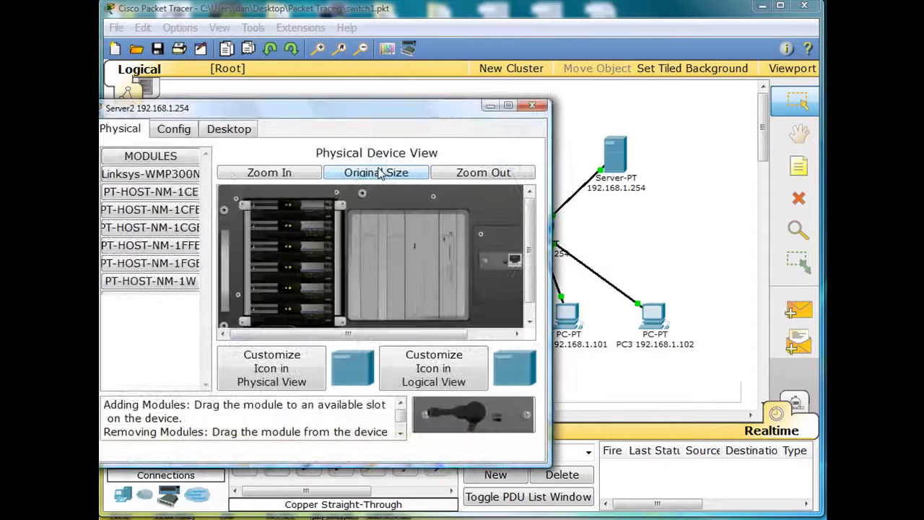
{"action": "left_click", "coordinate": [178, 132]}
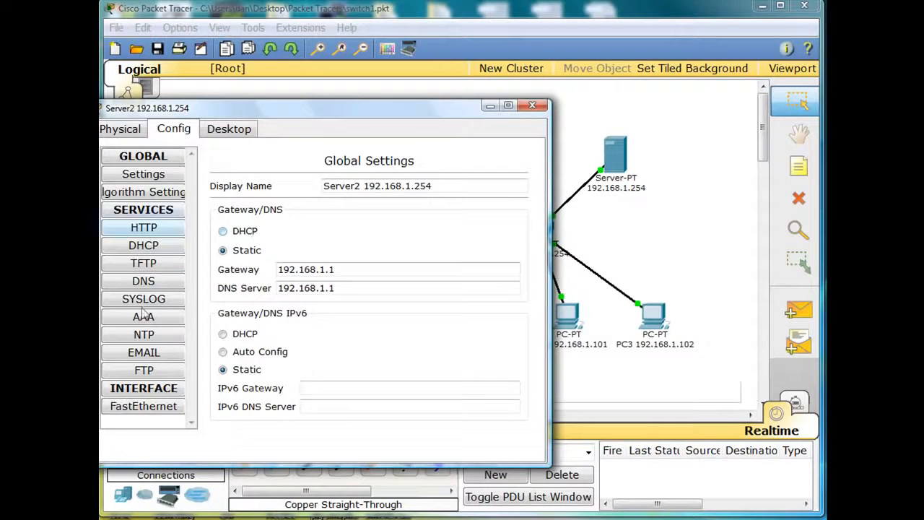
{"action": "left_click", "coordinate": [142, 408]}
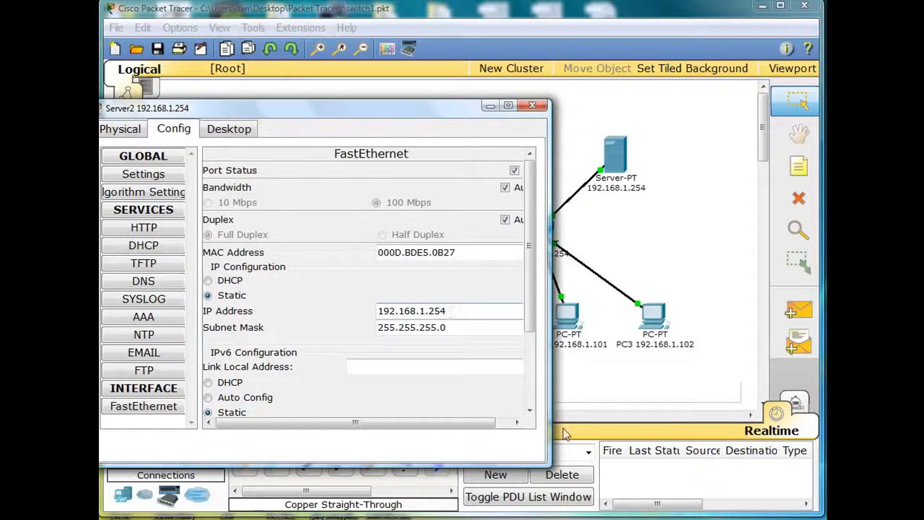
{"action": "left_click_drag", "start_coordinate": [553, 429], "coordinate": [678, 429]}
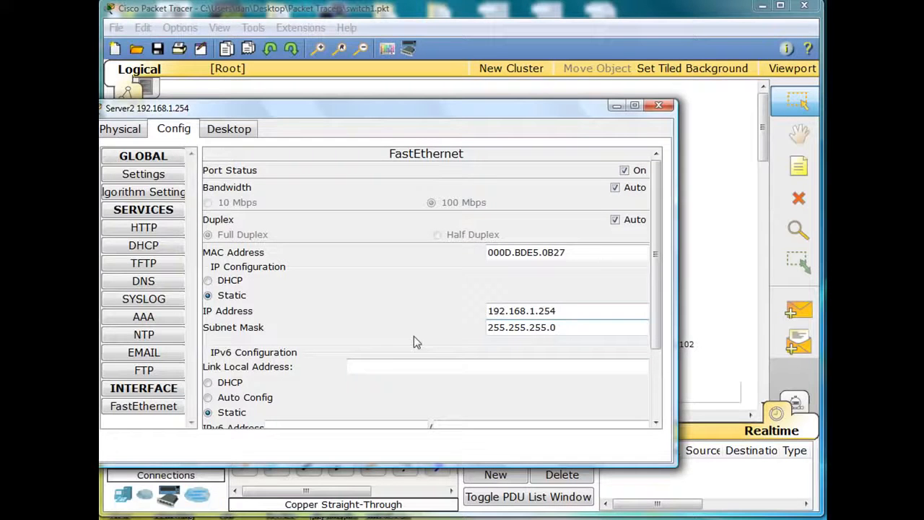
{"action": "left_click", "coordinate": [158, 248]}
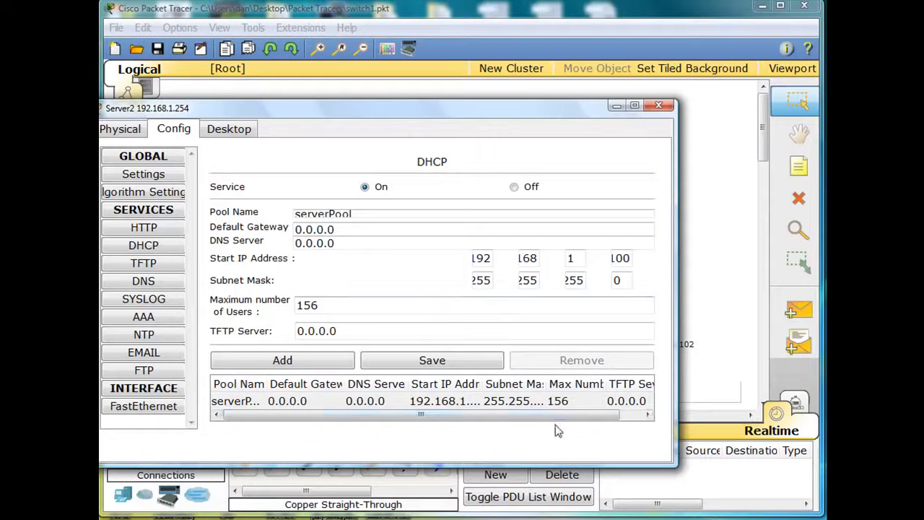
{"action": "left_click_drag", "start_coordinate": [561, 466], "coordinate": [557, 500]}
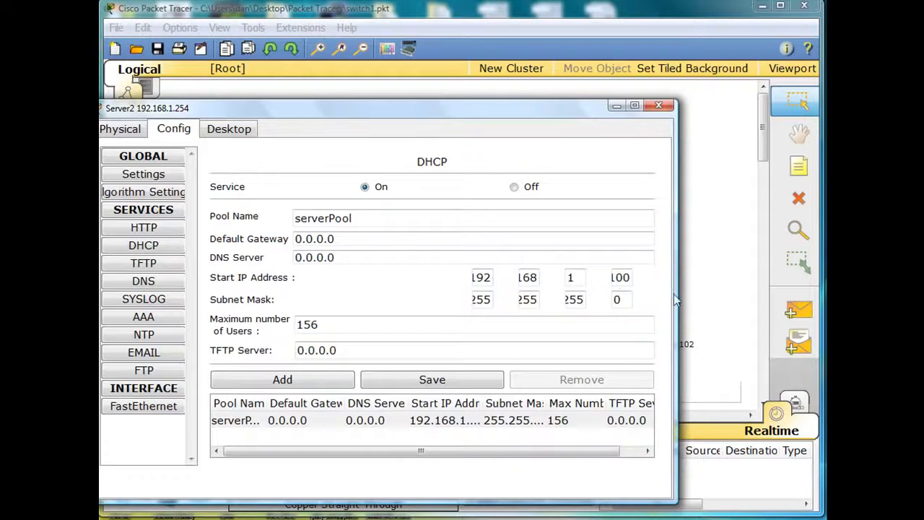
{"action": "left_click_drag", "start_coordinate": [676, 299], "coordinate": [728, 296]}
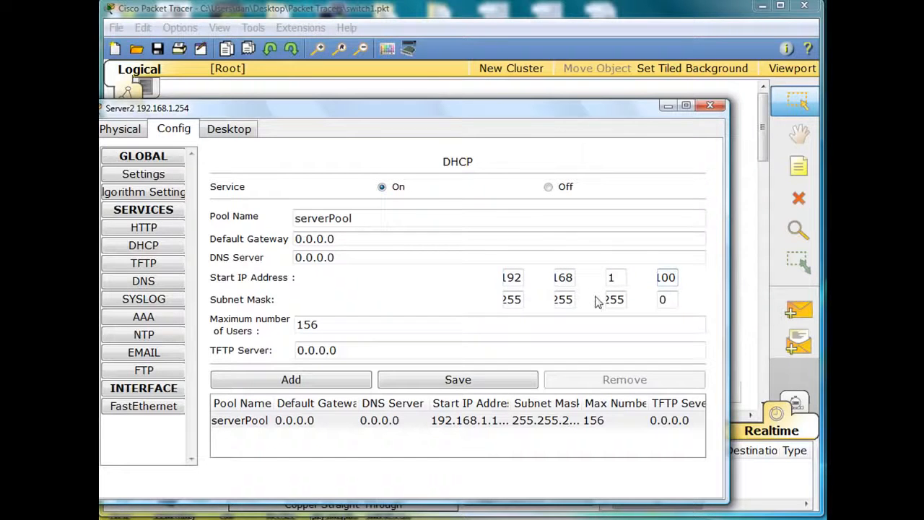
{"action": "left_click_drag", "start_coordinate": [318, 324], "coordinate": [270, 331]}
{"action": "type", "text": "50"}
{"action": "left_click", "coordinate": [392, 351]}
{"action": "left_click", "coordinate": [448, 386]}
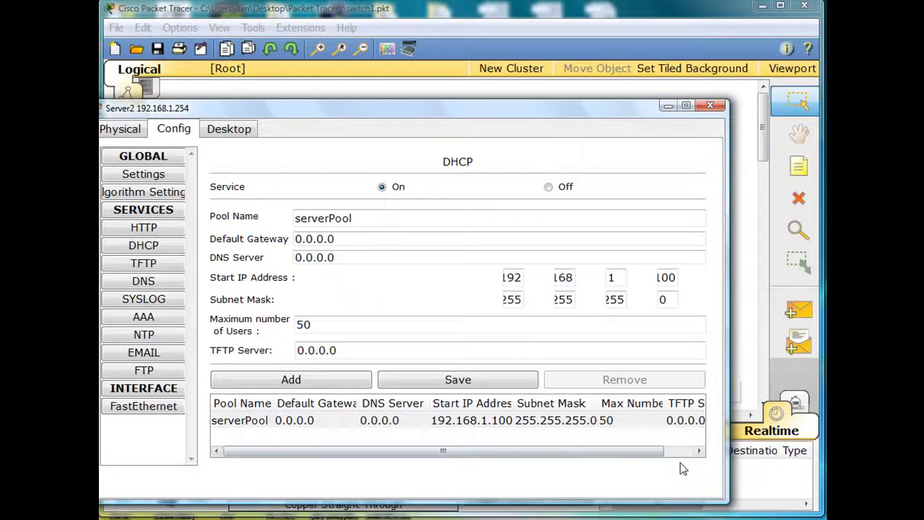
{"action": "left_click_drag", "start_coordinate": [676, 278], "coordinate": [633, 274]}
{"action": "left_click_drag", "start_coordinate": [323, 325], "coordinate": [264, 330]}
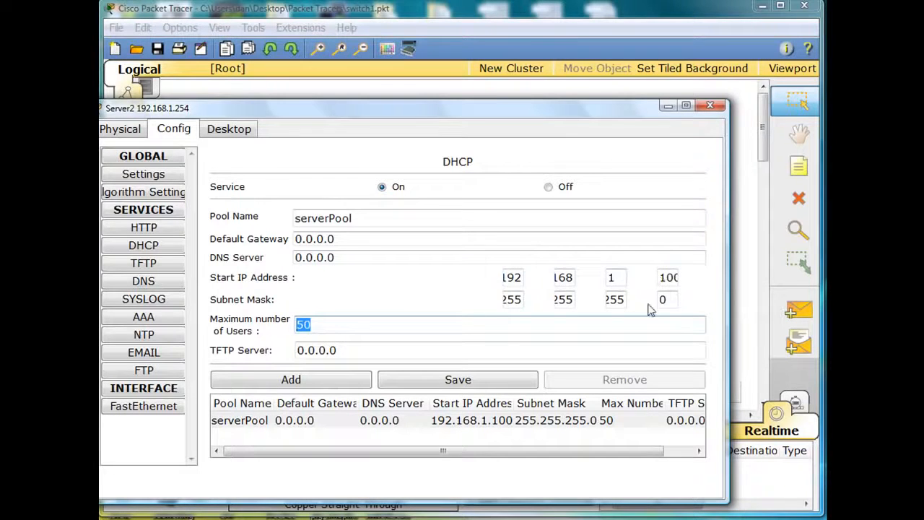
{"action": "left_click", "coordinate": [711, 108]}
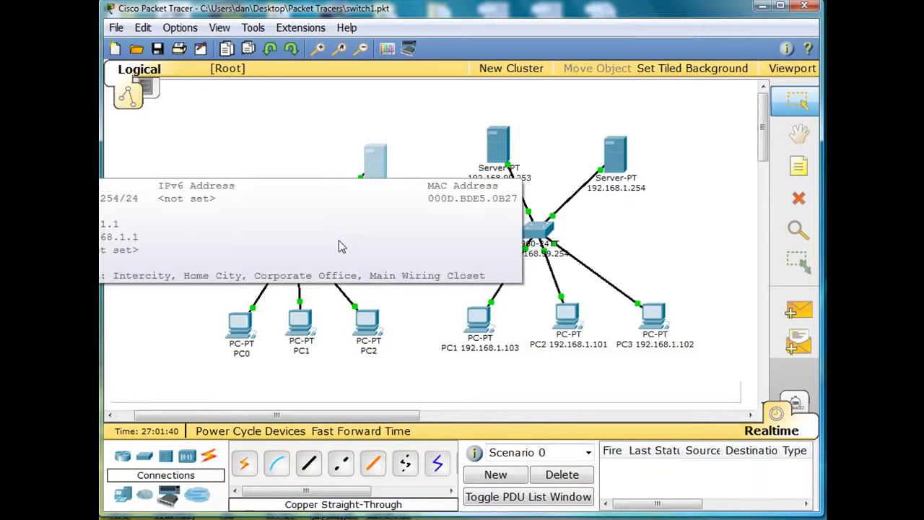
Switch PC0's FastEthernet IP configuration from static to DHCP and close its configuration window
{"action": "mouse_move", "coordinate": [302, 243]}
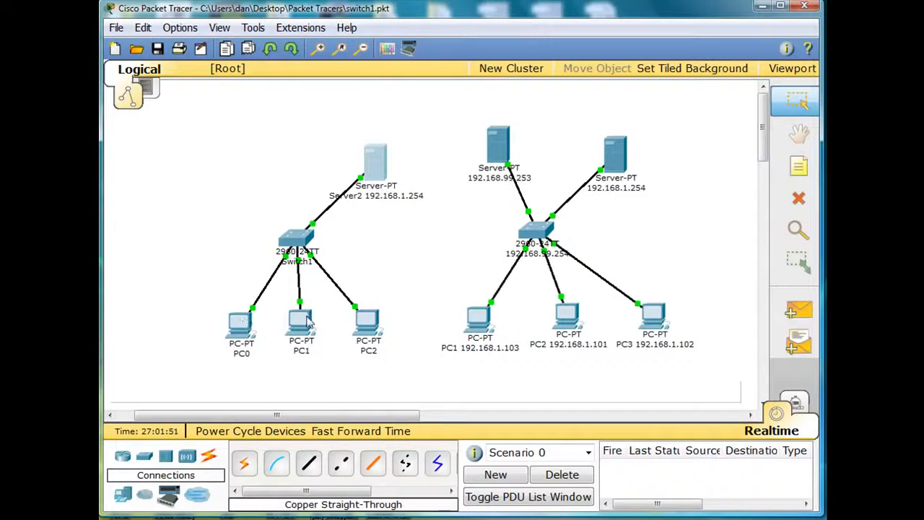
{"action": "left_click", "coordinate": [241, 323]}
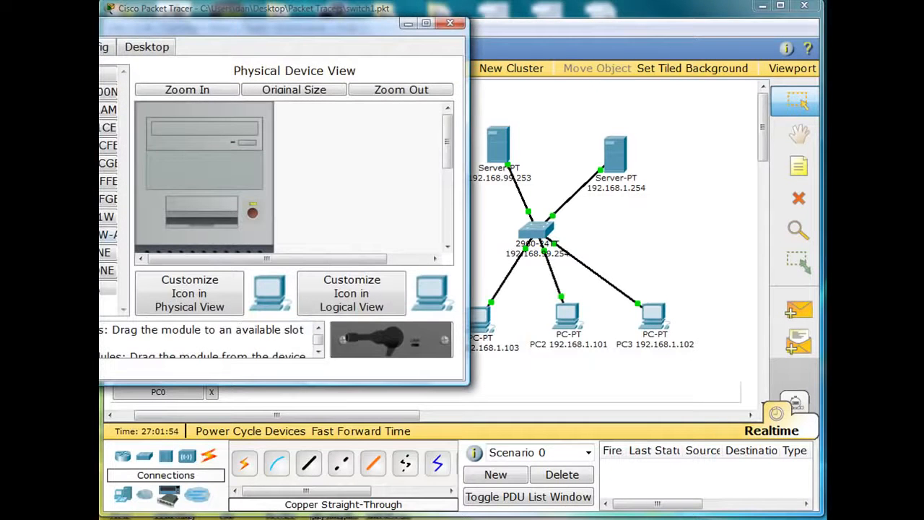
{"action": "left_click", "coordinate": [102, 47]}
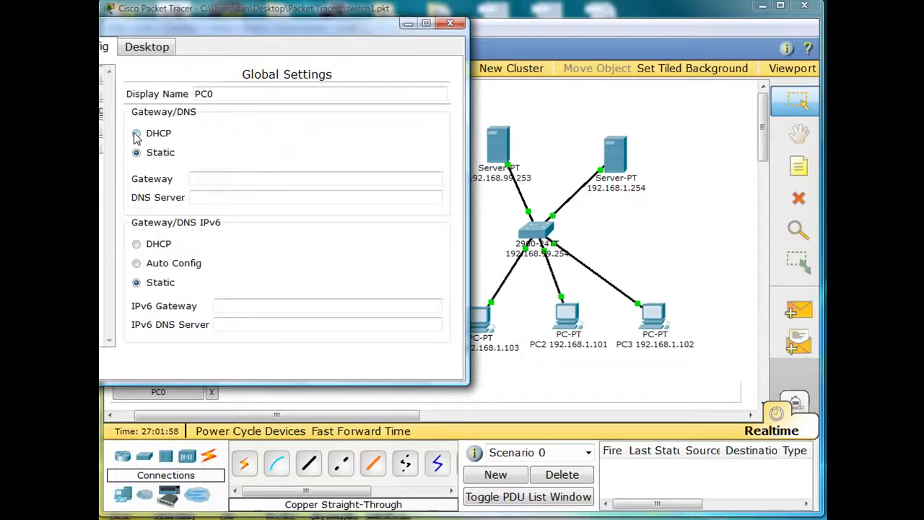
{"action": "left_click", "coordinate": [103, 147]}
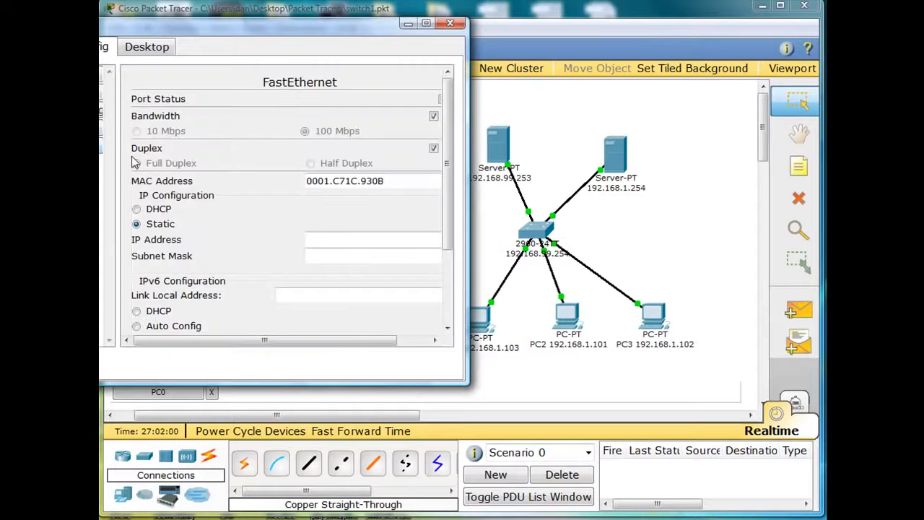
{"action": "left_click", "coordinate": [137, 208]}
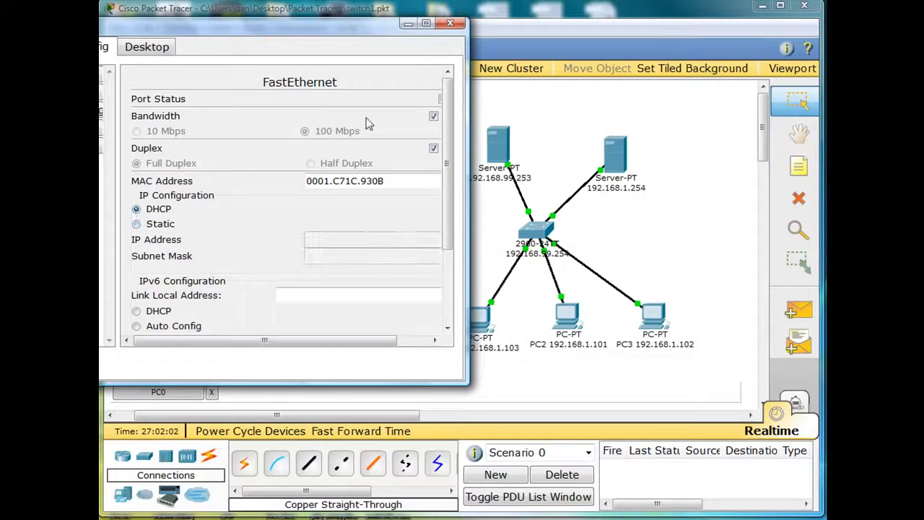
{"action": "left_click", "coordinate": [450, 24]}
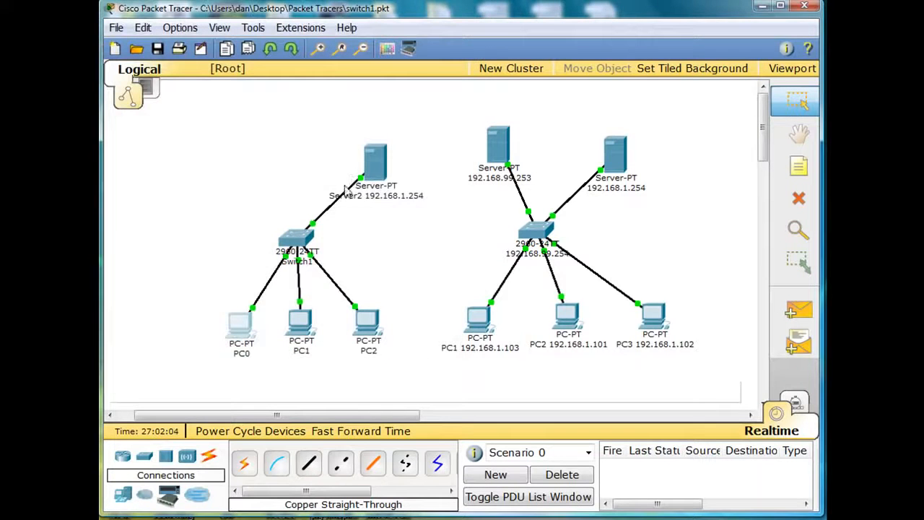
Set PC1's gateway and DNS to DHCP and check that its FastEthernet interface uses DHCP as well
{"action": "left_click", "coordinate": [303, 321]}
{"action": "left_click", "coordinate": [186, 183]}
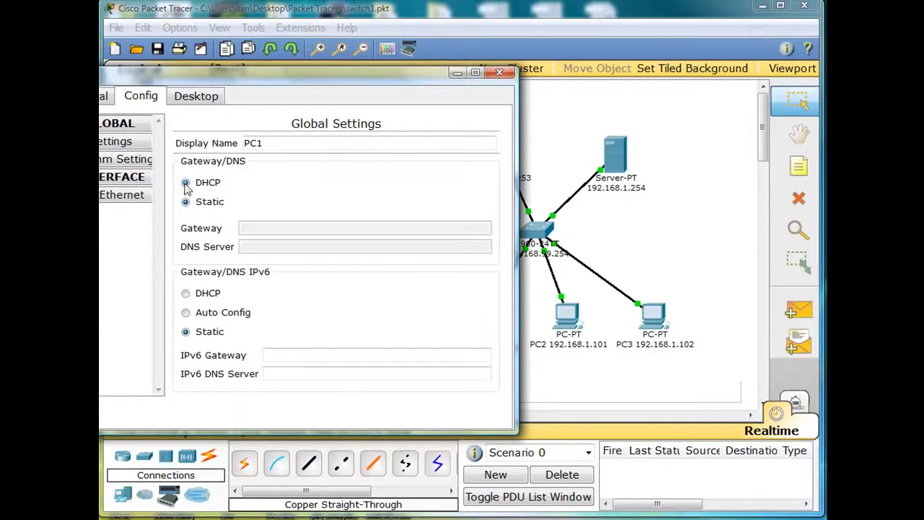
{"action": "left_click", "coordinate": [123, 195]}
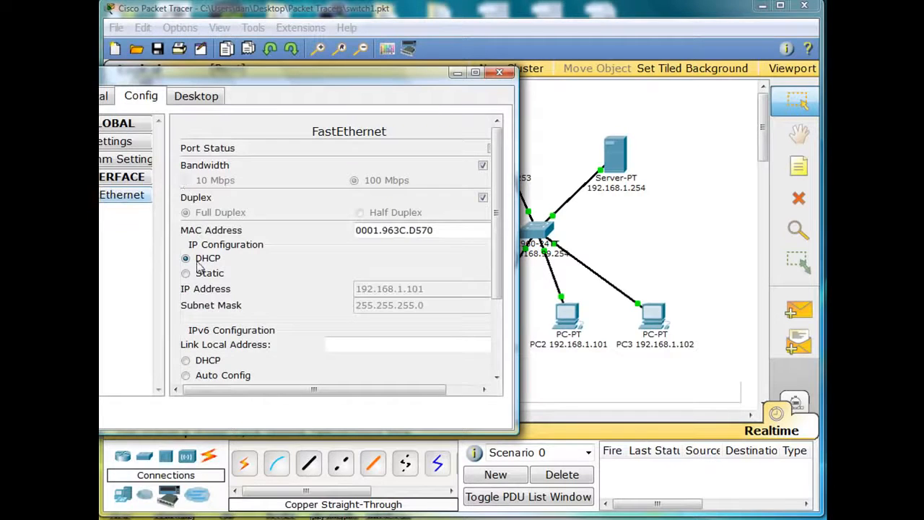
{"action": "left_click", "coordinate": [499, 72]}
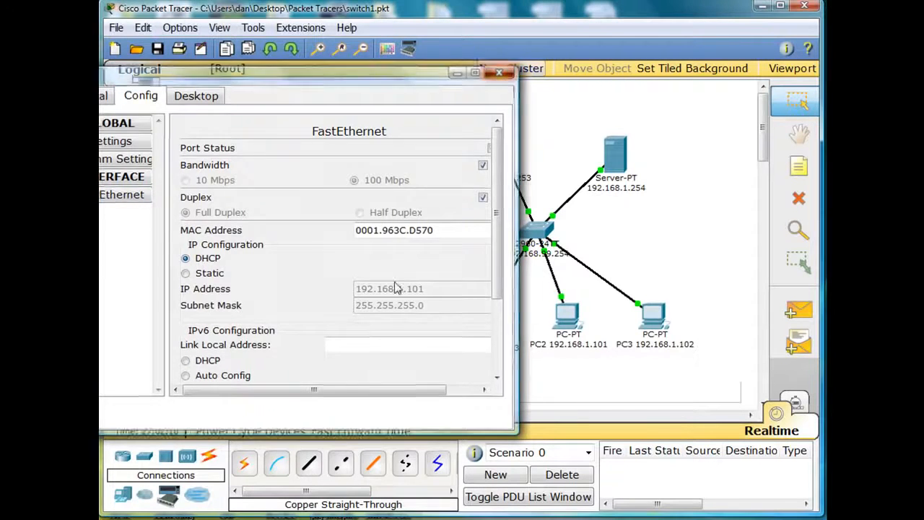
Switch PC2's FastEthernet IP configuration from static to DHCP and close its configuration window
{"action": "left_click", "coordinate": [366, 325]}
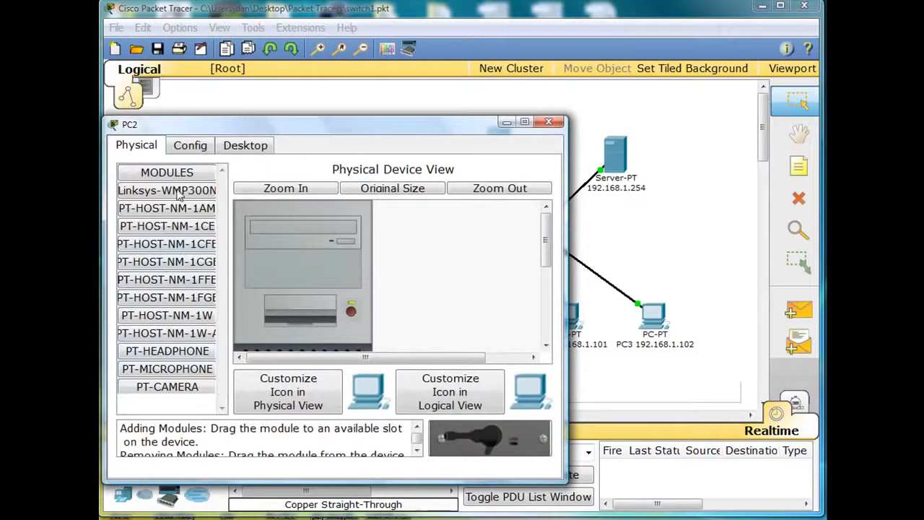
{"action": "left_click", "coordinate": [246, 145]}
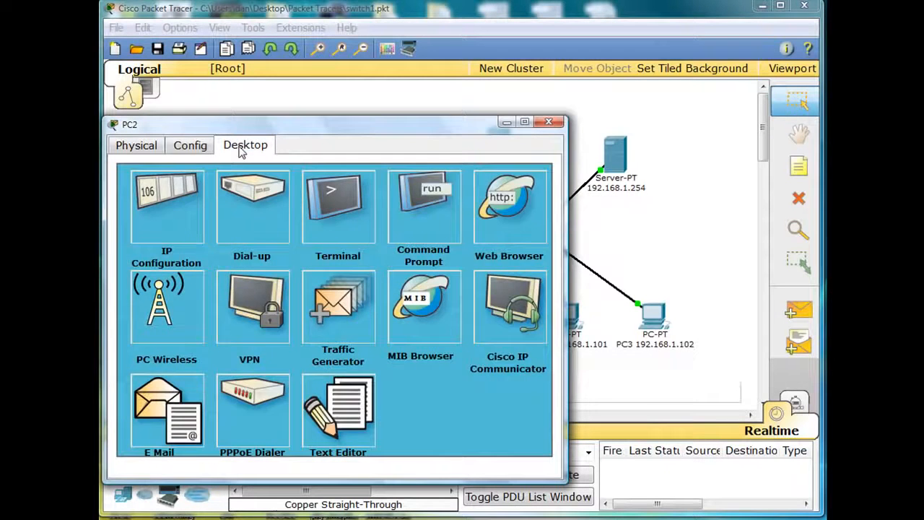
{"action": "left_click", "coordinate": [208, 150]}
{"action": "left_click", "coordinate": [154, 250]}
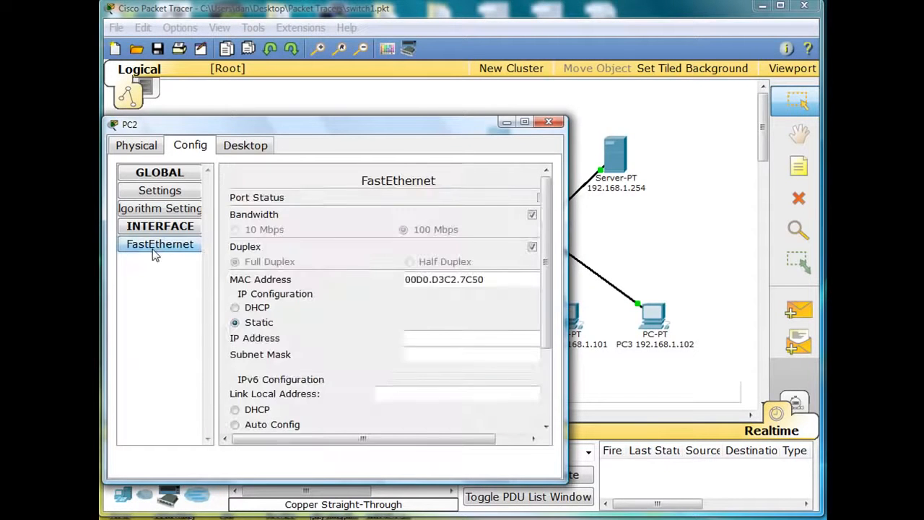
{"action": "left_click", "coordinate": [234, 308]}
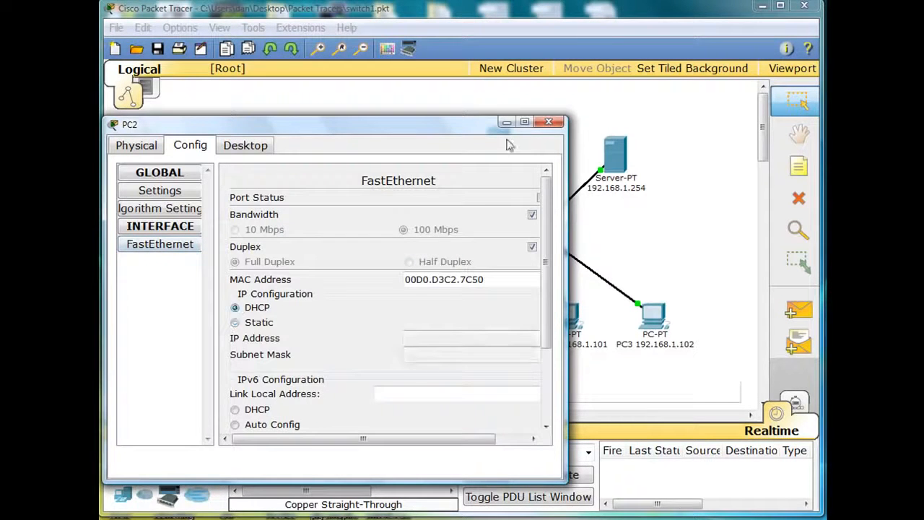
{"action": "left_click", "coordinate": [549, 123]}
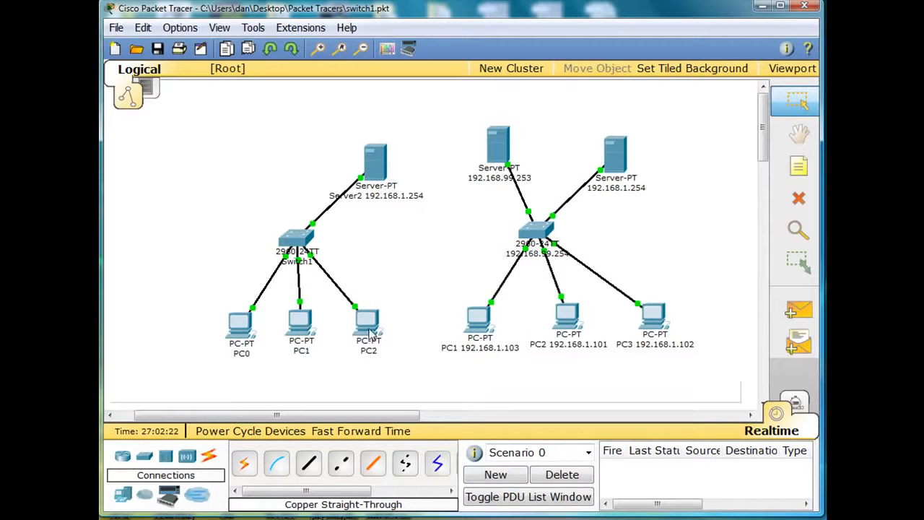
Relabel PC0, PC1 and PC2 in the left network as 100, 101 and 102 to match their assigned addresses
{"action": "mouse_move", "coordinate": [370, 334]}
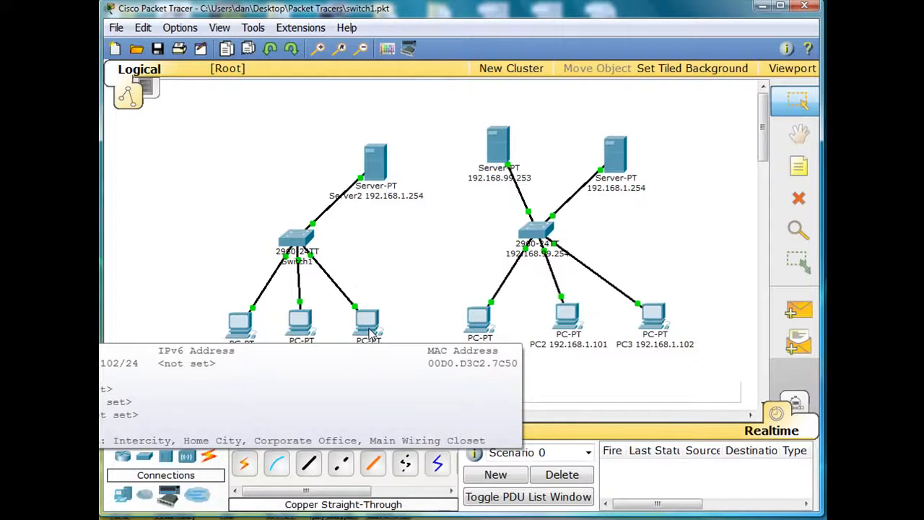
{"action": "mouse_move", "coordinate": [307, 330]}
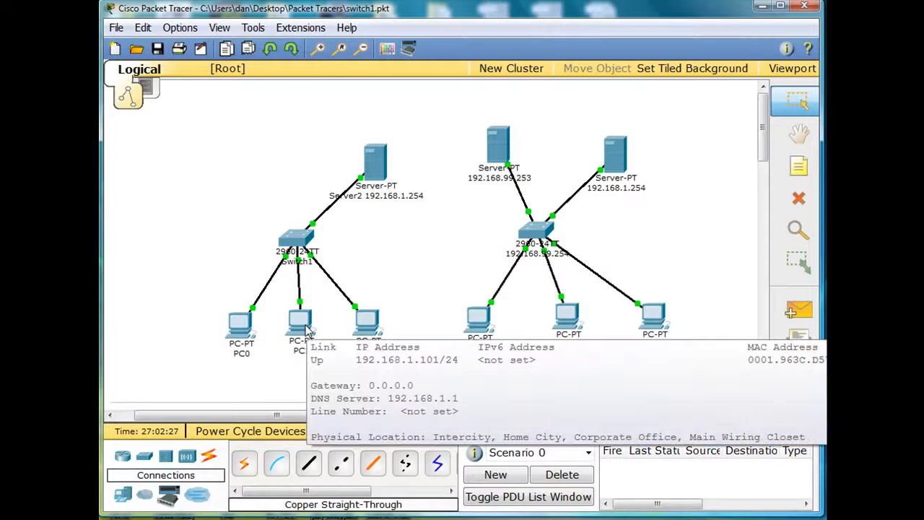
{"action": "mouse_move", "coordinate": [240, 331]}
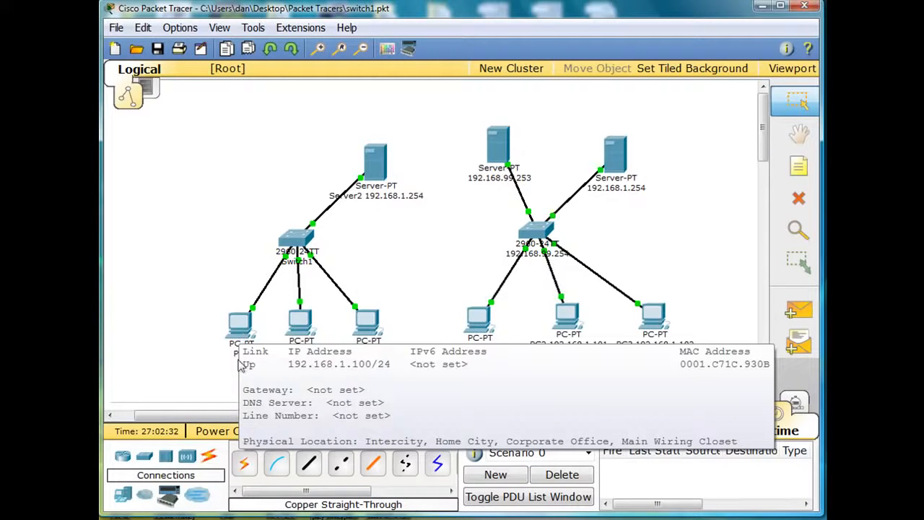
{"action": "left_click", "coordinate": [237, 353]}
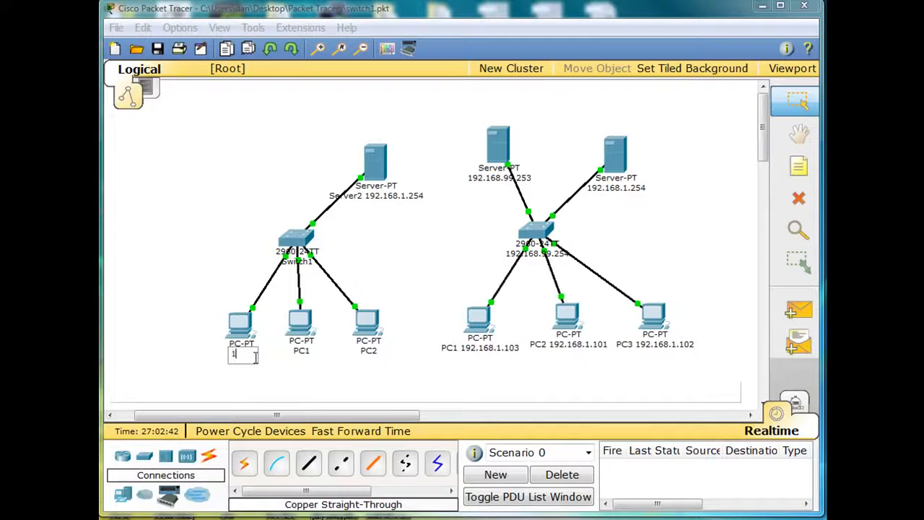
{"action": "left_click", "coordinate": [302, 350]}
{"action": "left_click_drag", "start_coordinate": [302, 351], "coordinate": [275, 347]}
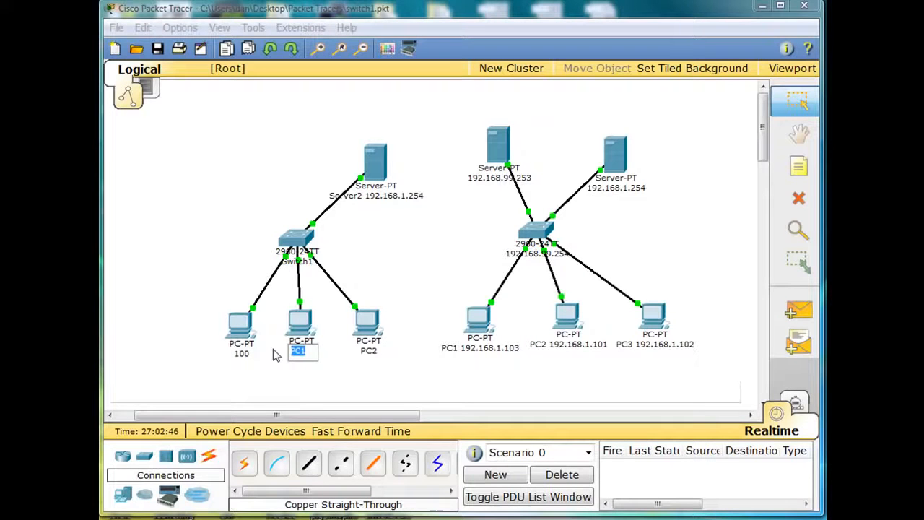
{"action": "type", "text": "101"}
{"action": "left_click", "coordinate": [368, 350]}
{"action": "left_click_drag", "start_coordinate": [372, 351], "coordinate": [326, 350]}
{"action": "type", "text": "102"}
{"action": "left_click", "coordinate": [361, 398]}
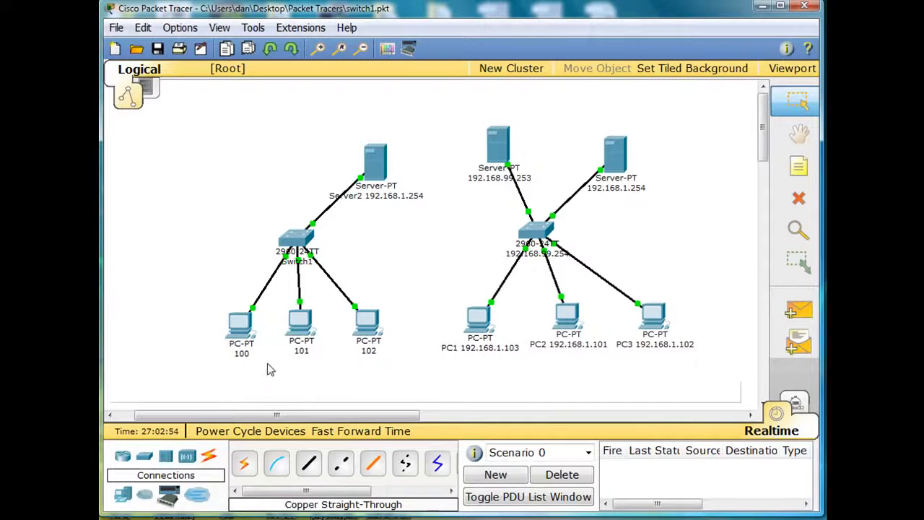
Open Switch1's command line interface, move and enlarge its window, and start the console session
{"action": "mouse_move", "coordinate": [300, 353]}
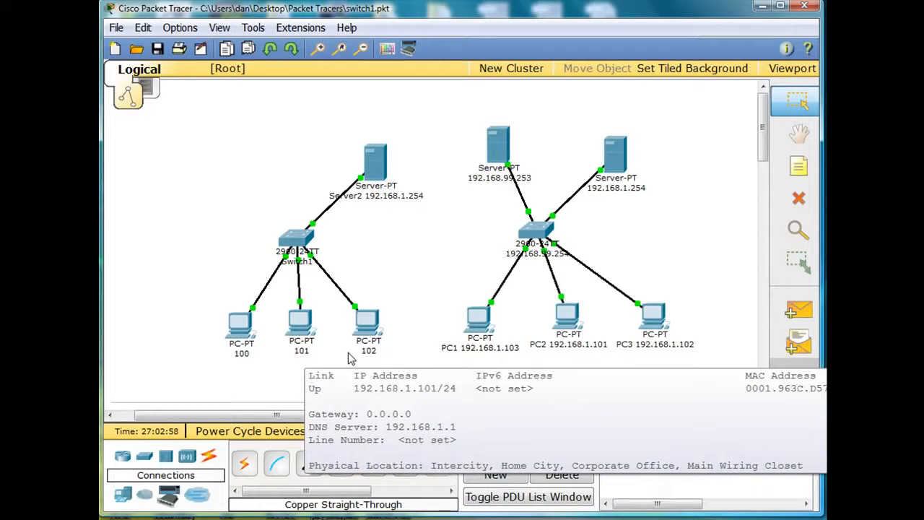
{"action": "mouse_move", "coordinate": [369, 357]}
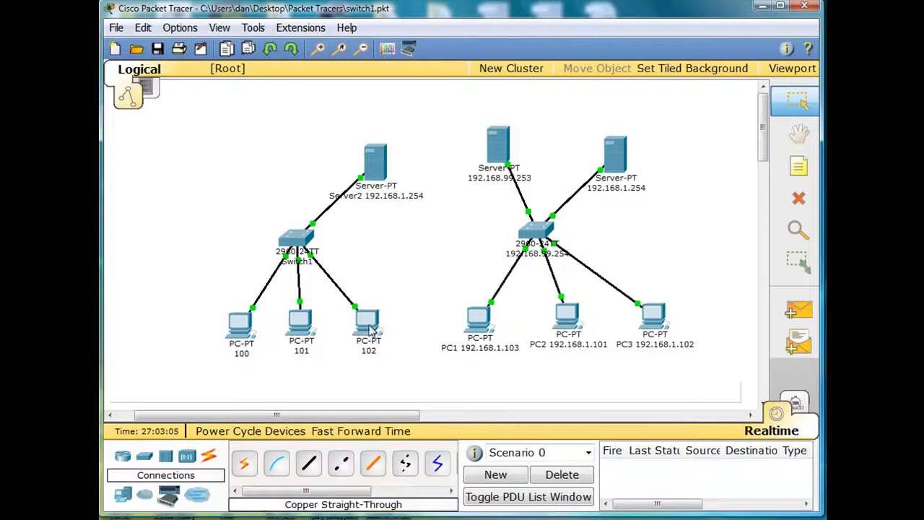
{"action": "mouse_move", "coordinate": [371, 331]}
{"action": "left_click", "coordinate": [307, 240]}
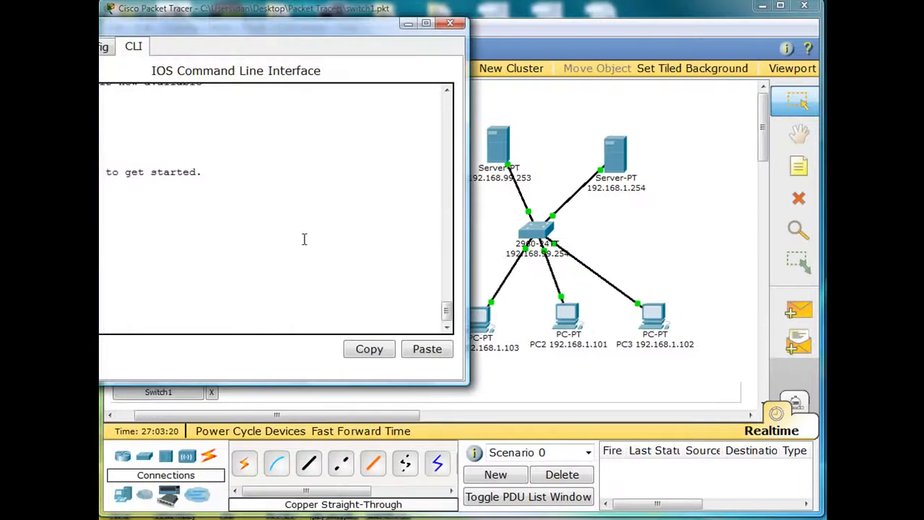
{"action": "left_click_drag", "start_coordinate": [289, 29], "coordinate": [394, 46]}
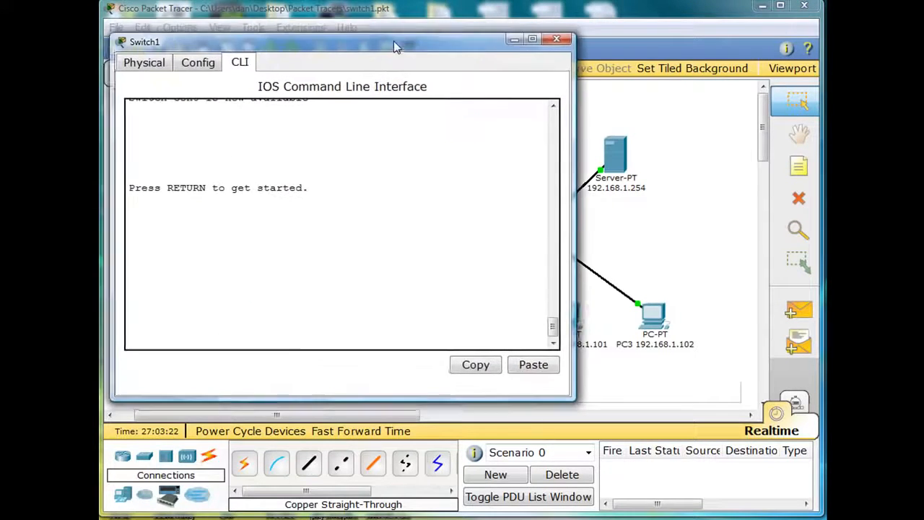
{"action": "left_click_drag", "start_coordinate": [573, 399], "coordinate": [625, 430]}
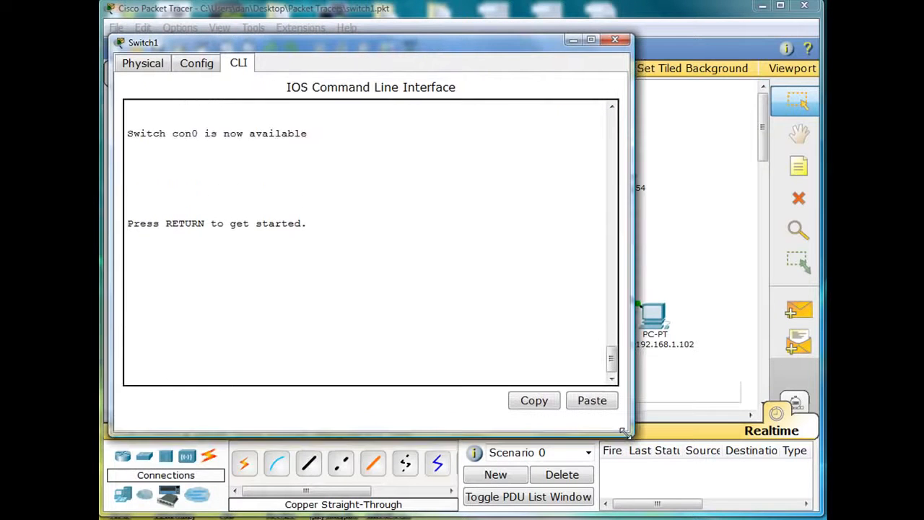
{"action": "key", "text": "Return"}
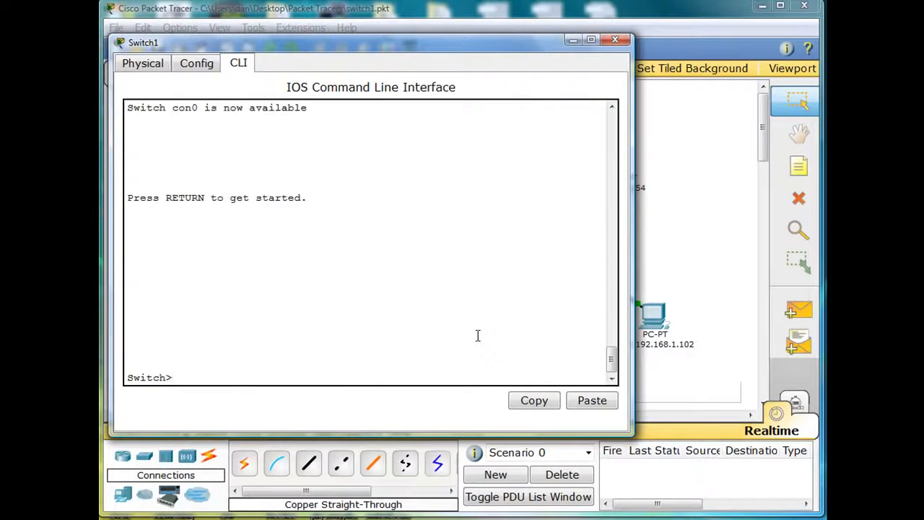
Enter privileged mode with enable and global configuration mode with configure terminal on Switch1
{"action": "type", "text": "enable"}
{"action": "key", "text": "Return"}
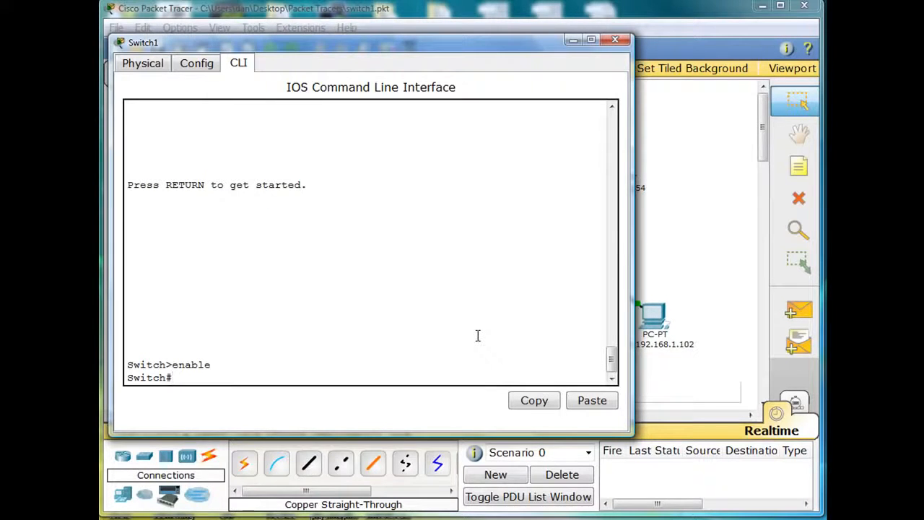
{"action": "type", "text": "configure terminal"}
{"action": "key", "text": "Return"}
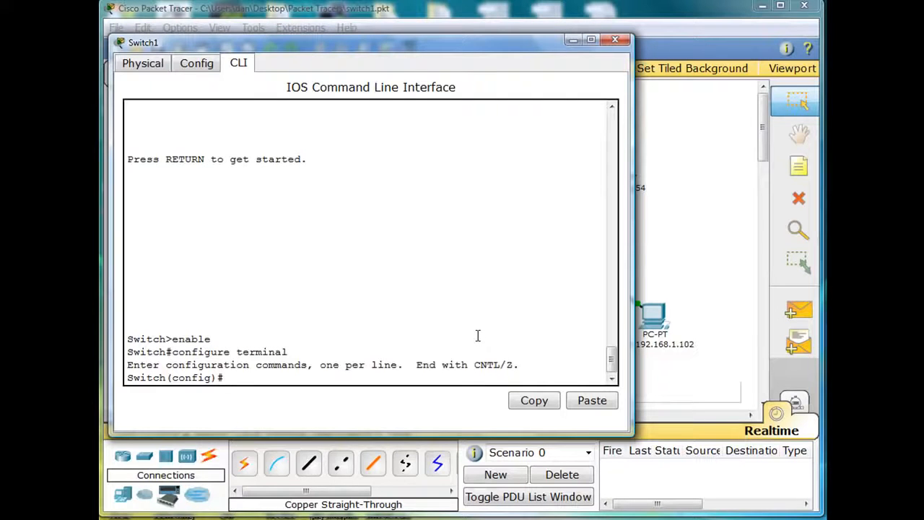
Set the switch's hostname to switch2 and minimise its command line window
{"action": "type", "text": "hostname switch2"}
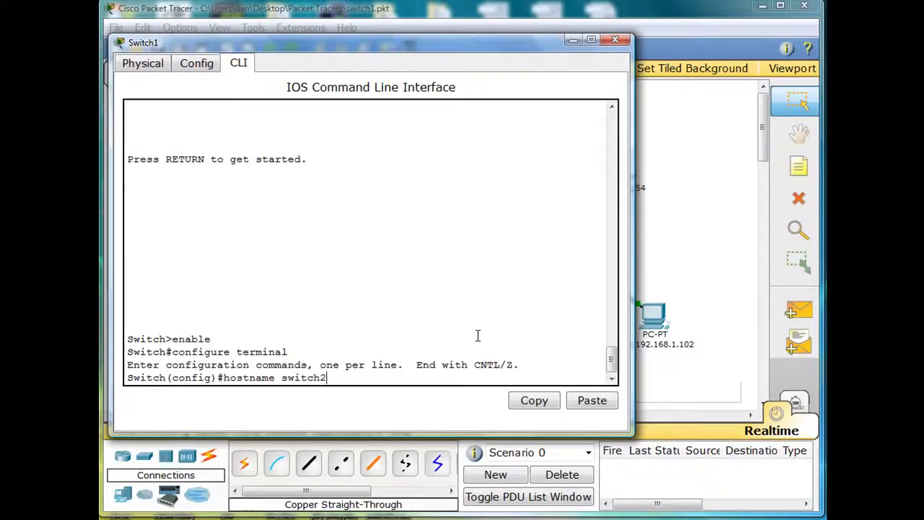
{"action": "key", "text": "Return"}
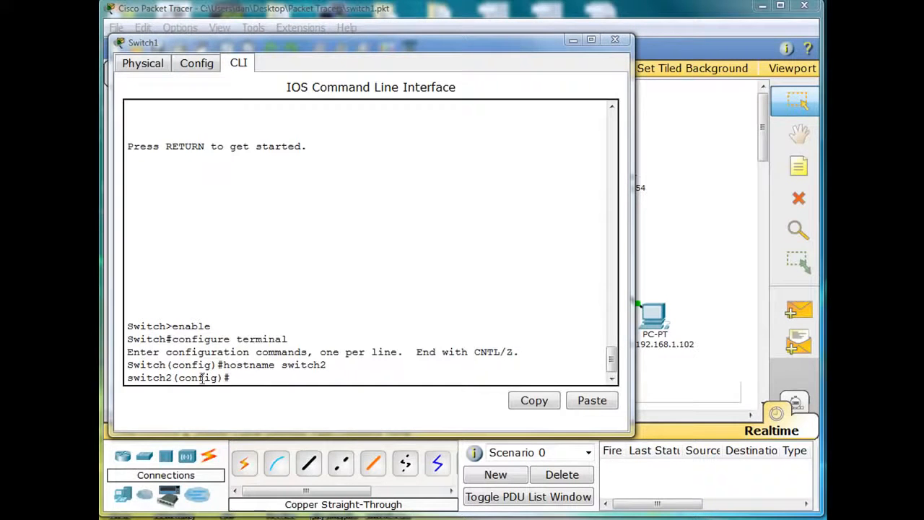
{"action": "left_click_drag", "start_coordinate": [230, 378], "coordinate": [132, 382]}
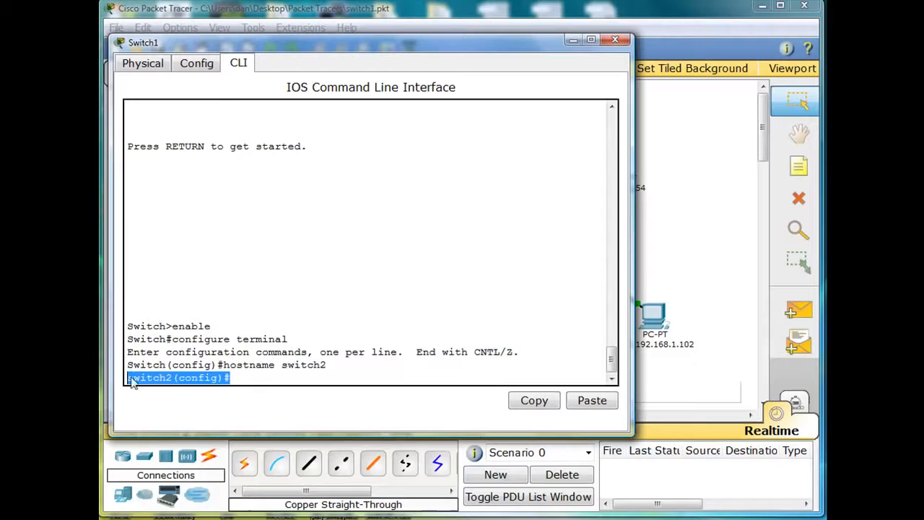
{"action": "left_click", "coordinate": [235, 375]}
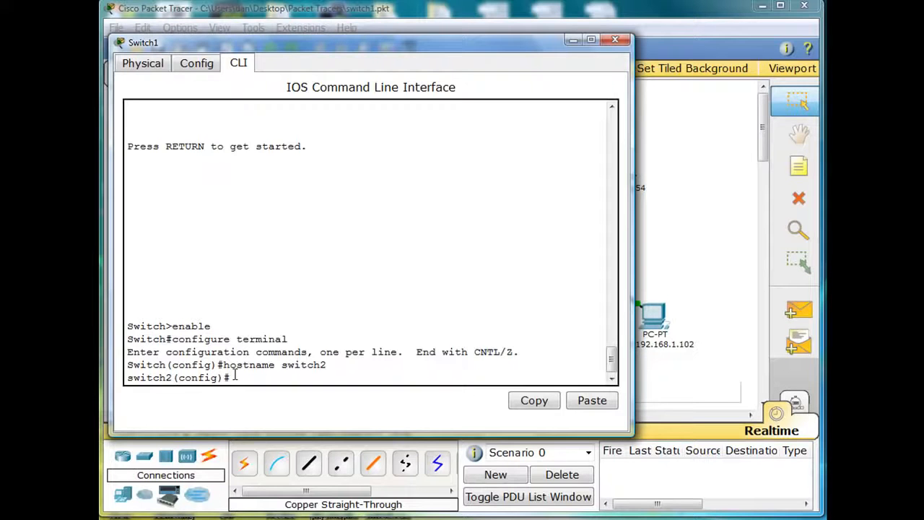
{"action": "left_click", "coordinate": [572, 41]}
Reopen the switch's command line and enter interface configuration for VLAN 99 with interface vlan 99
{"action": "mouse_move", "coordinate": [294, 234]}
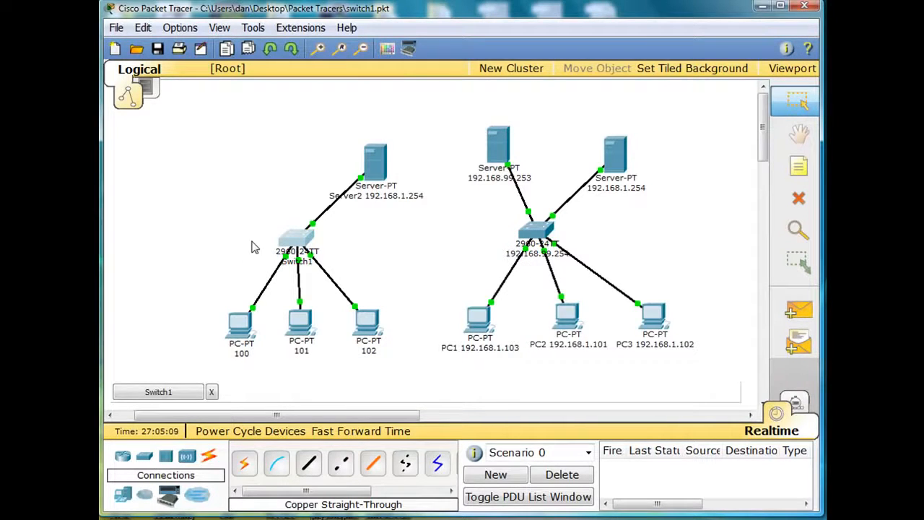
{"action": "left_click", "coordinate": [293, 238]}
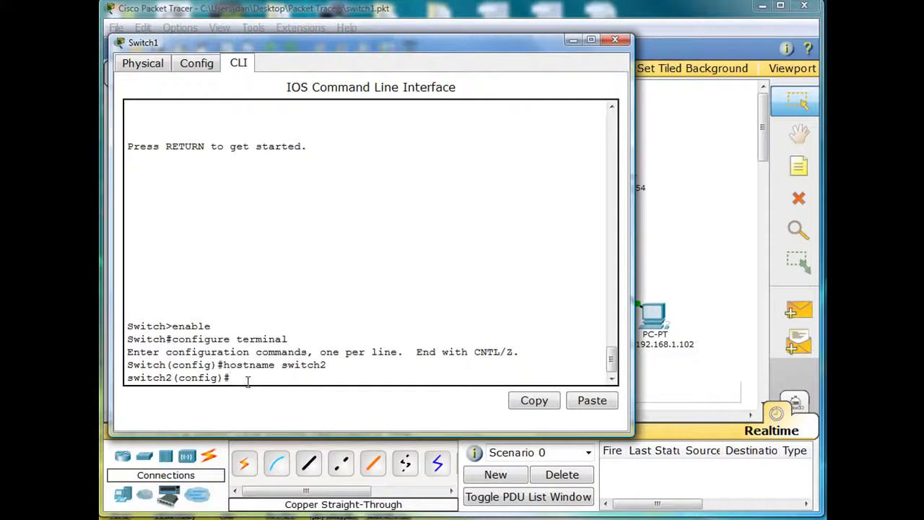
{"action": "type", "text": "interface vlan 99"}
{"action": "key", "text": "Return"}
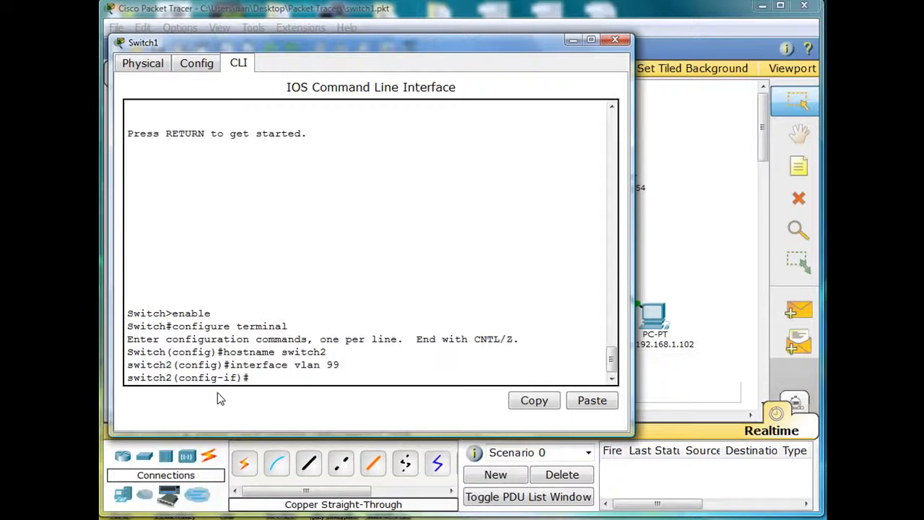
Assign the VLAN 99 interface the IP address 192.168.99.254 with subnet mask 255.255.255.0
{"action": "type", "text": "ip address 192.168"}
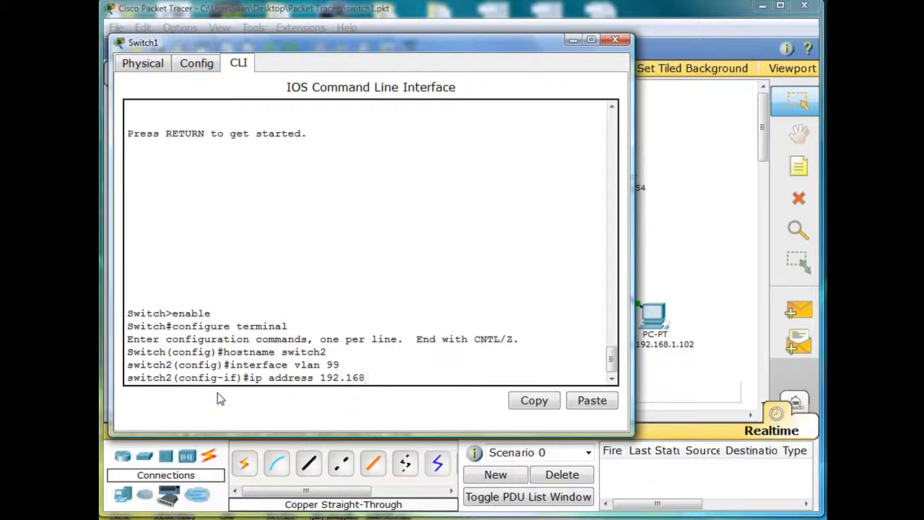
{"action": "type", "text": ".99"}
{"action": "type", "text": ".254"}
{"action": "type", "text": "255.255.255.0"}
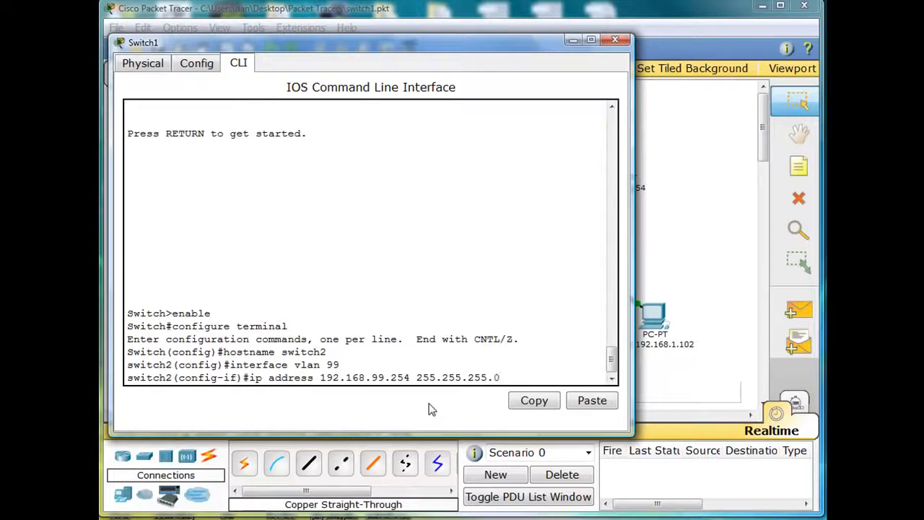
{"action": "key", "text": "Return"}
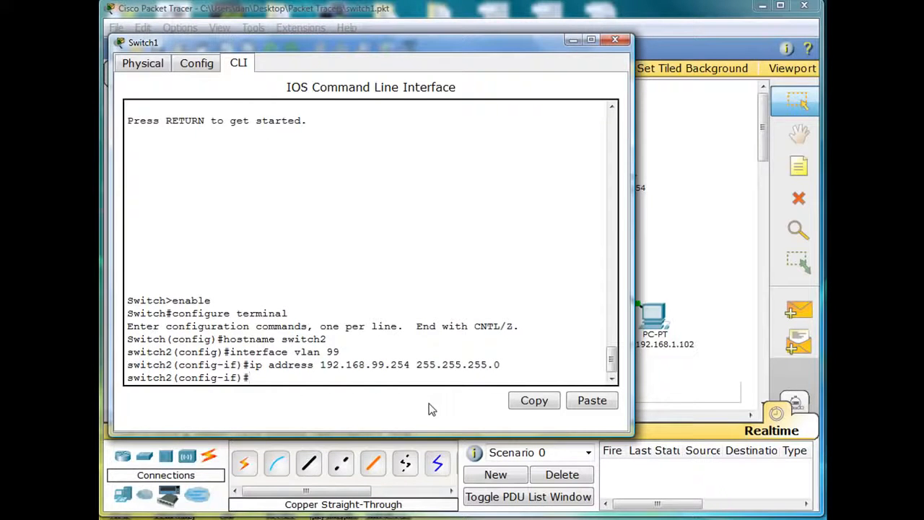
Enable the VLAN 99 interface with no shutdown
{"action": "type", "text": "no shutdown"}
{"action": "key", "text": "Return"}
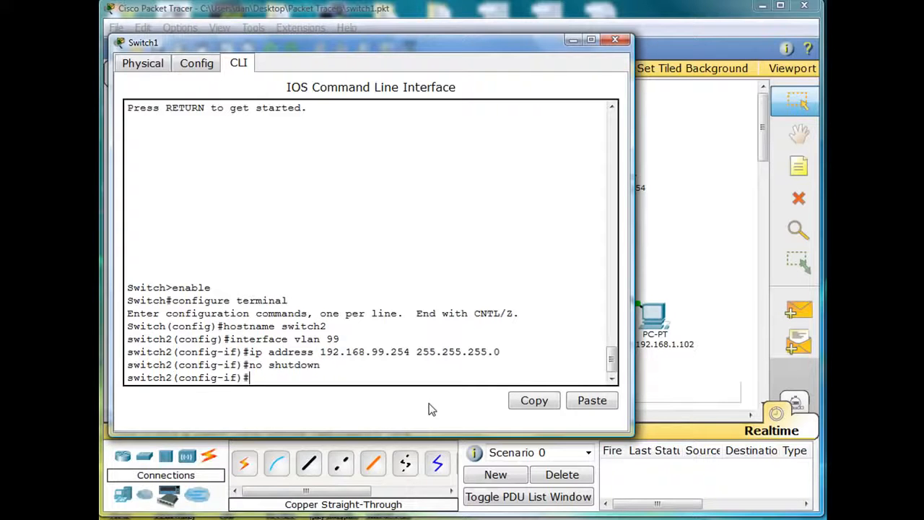
Enter interface configuration for the switch port fa0/23
{"action": "type", "text": "interface"}
{"action": "type", "text": "fa0"}
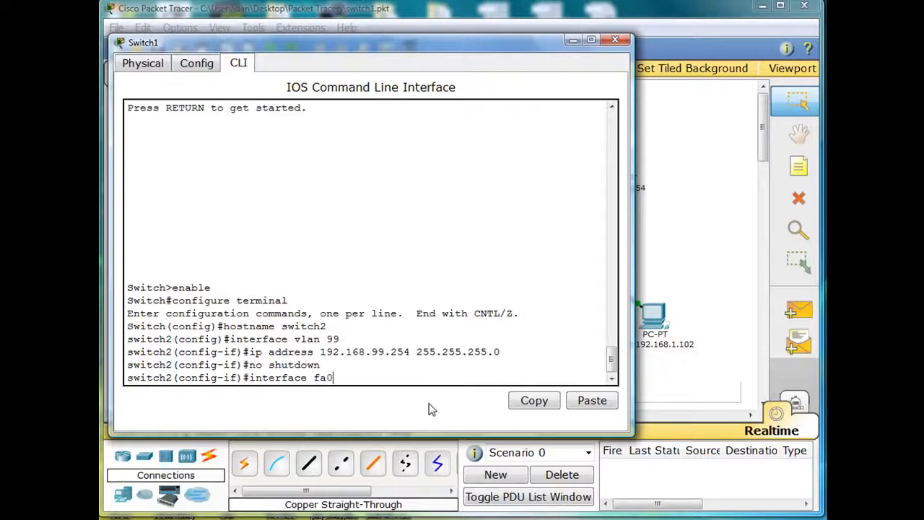
{"action": "type", "text": "/23"}
{"action": "key", "text": "Return"}
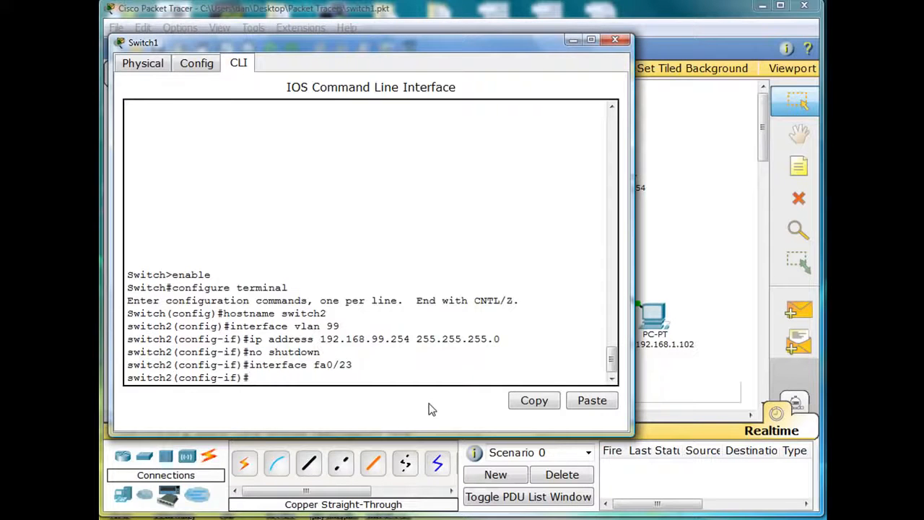
Set port fa0/23 to access mode with switchport mode access
{"action": "type", "text": "switchport mode "}
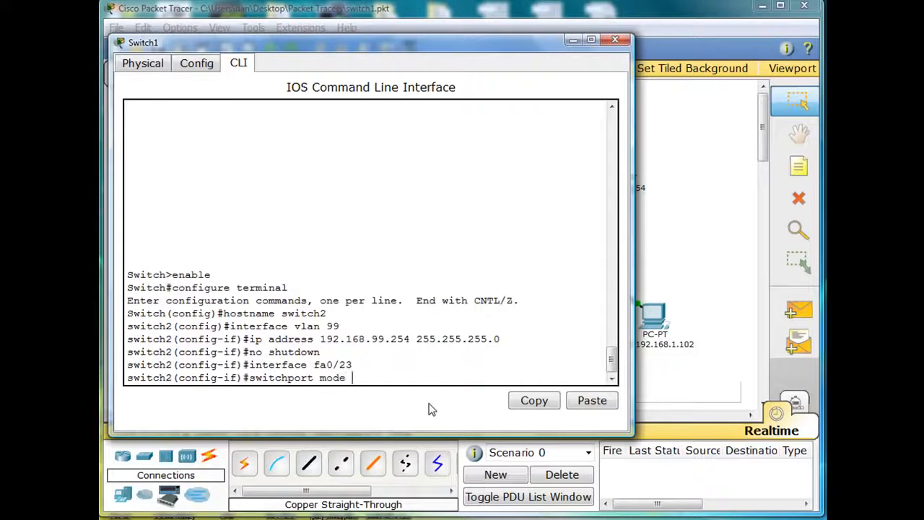
{"action": "type", "text": "access"}
{"action": "key", "text": "Return"}
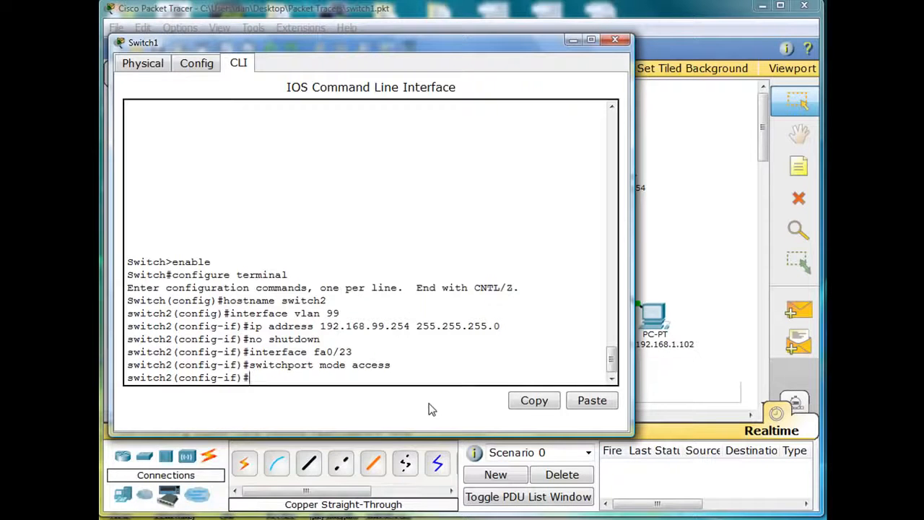
Assign port fa0/23 to VLAN 99 with switchport access vlan 99 and return to an empty prompt
{"action": "type", "text": "switchport access"}
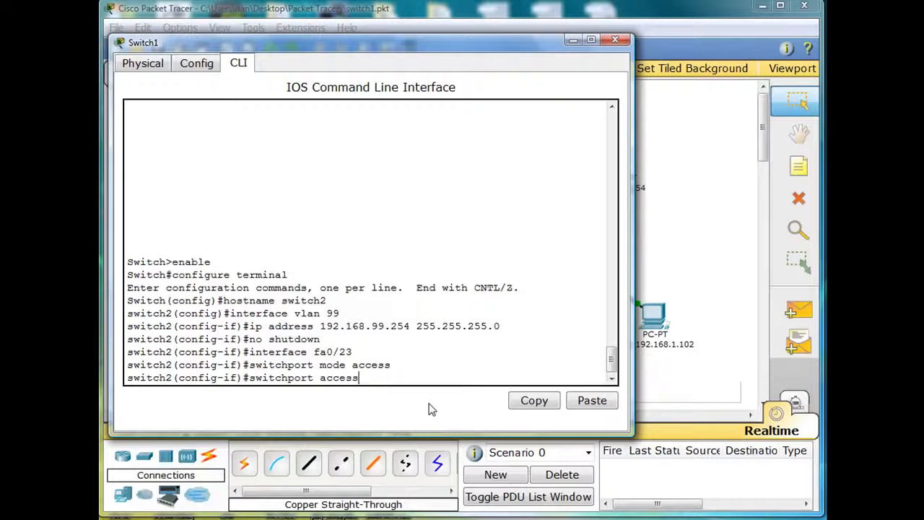
{"action": "type", "text": " vlan 99"}
{"action": "key", "text": "Return"}
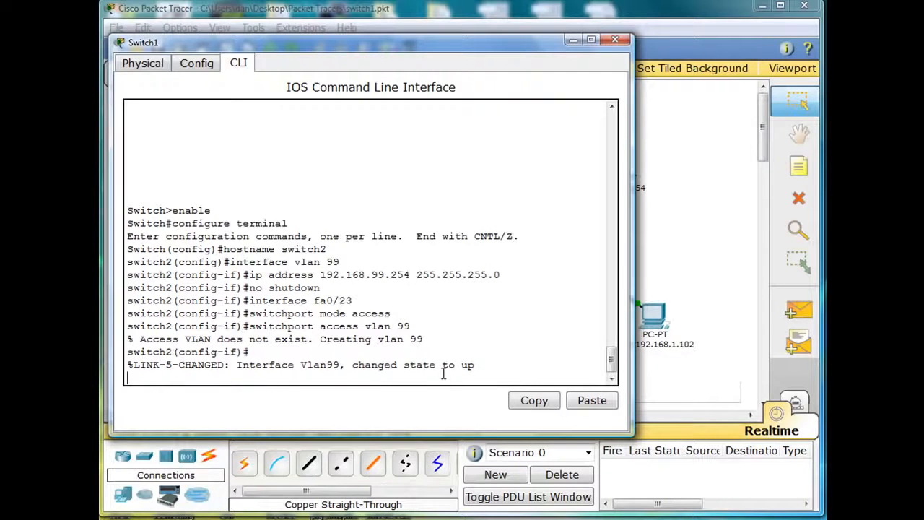
{"action": "key", "text": "Return"}
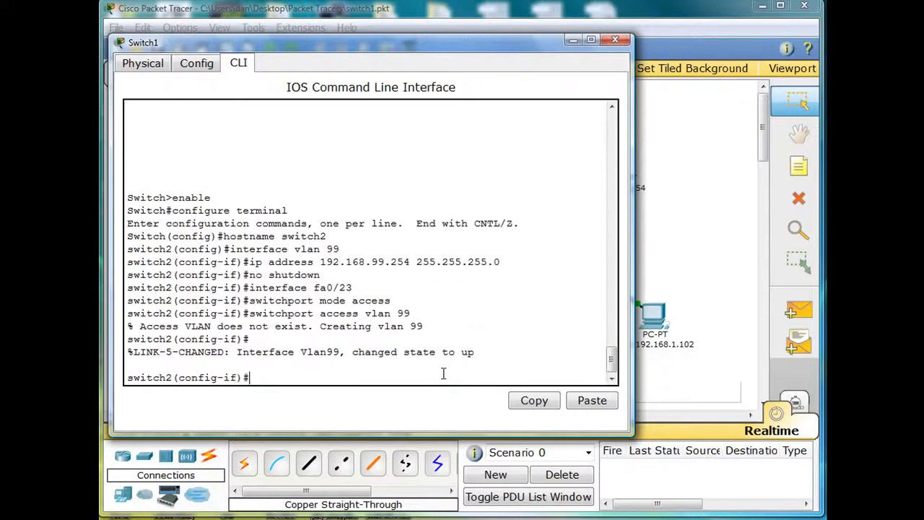
{"action": "key", "text": "Return"}
{"action": "key", "text": "Return"}
Exit interface and global configuration modes, and minimise the switch's command line window
{"action": "type", "text": "exit"}
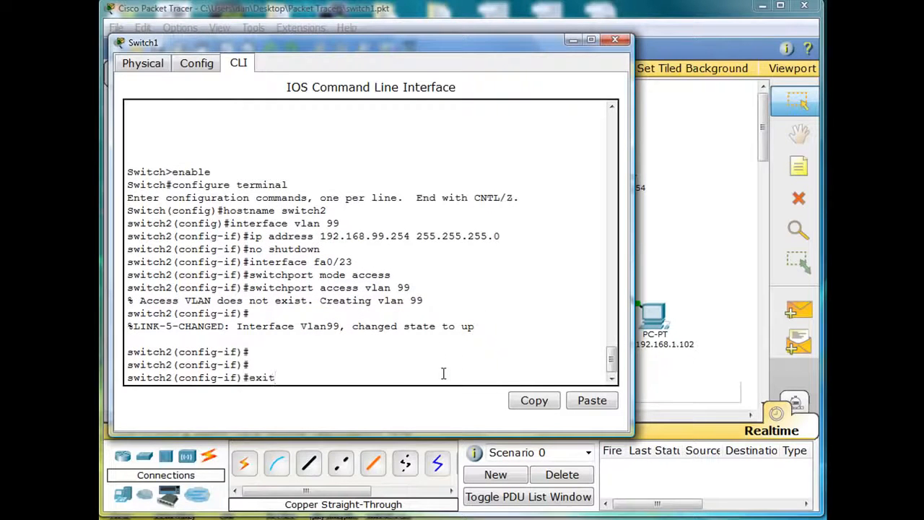
{"action": "key", "text": "Return"}
{"action": "type", "text": "exit"}
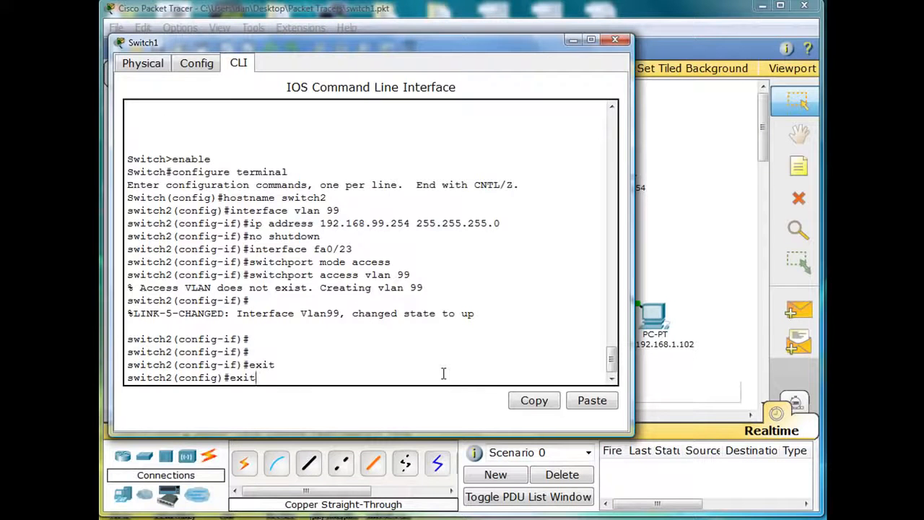
{"action": "key", "text": "Return"}
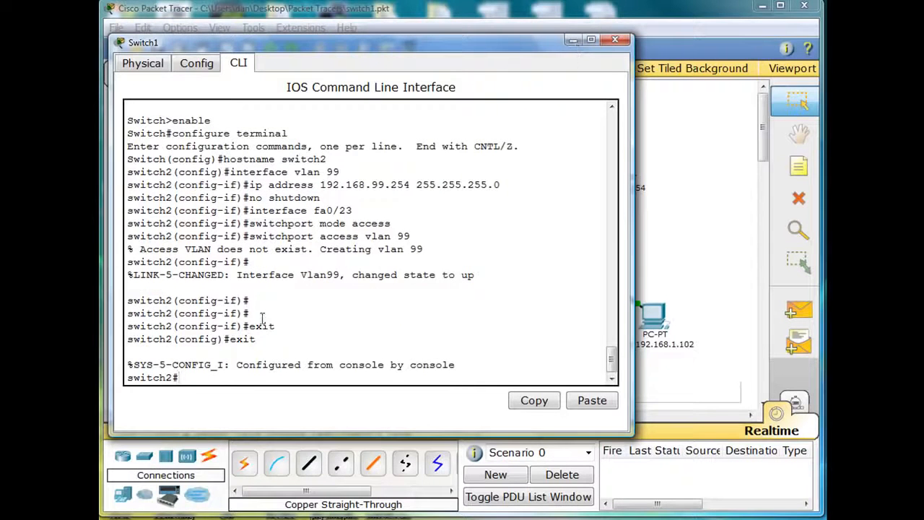
{"action": "left_click", "coordinate": [572, 43]}
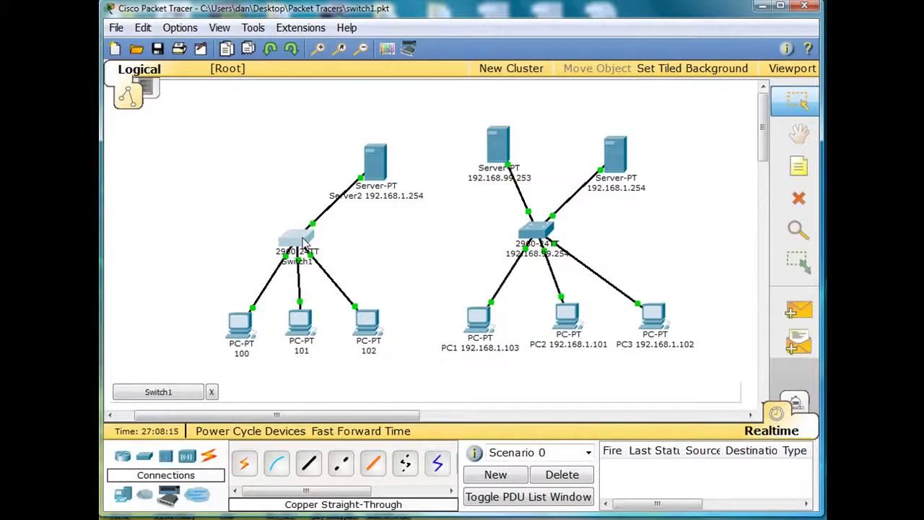
Add a generic server above Switch1, to the left of the network's existing server
{"action": "mouse_move", "coordinate": [303, 243]}
{"action": "left_click", "coordinate": [123, 495]}
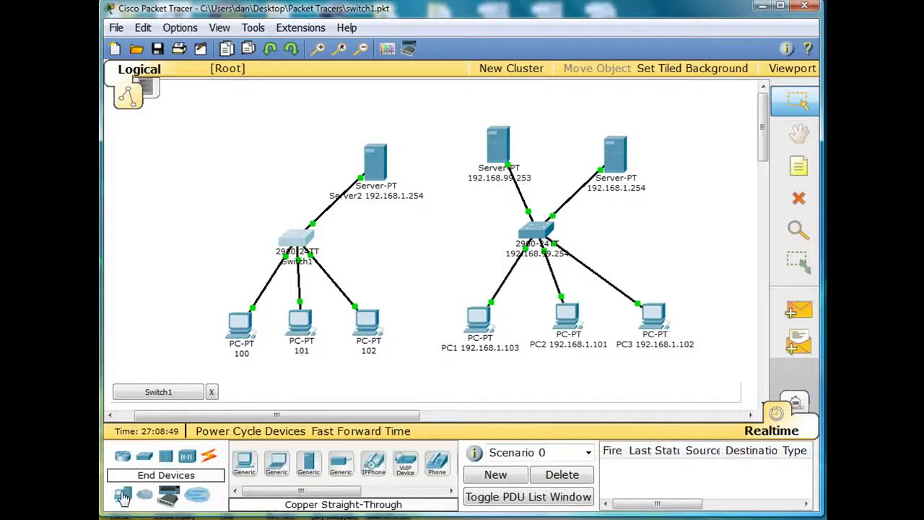
{"action": "left_click_drag", "start_coordinate": [309, 466], "coordinate": [243, 161]}
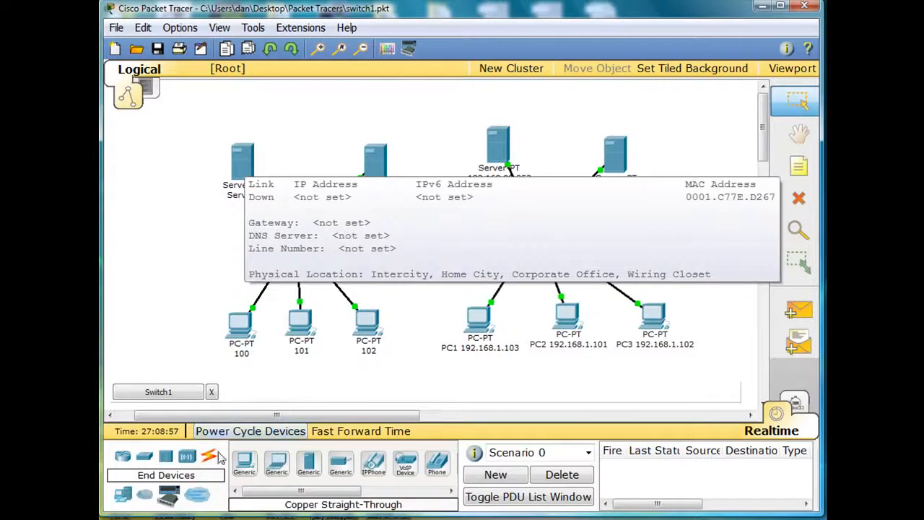
Connect the new server to Switch1 with a copper straight-through cable
{"action": "left_click", "coordinate": [210, 456]}
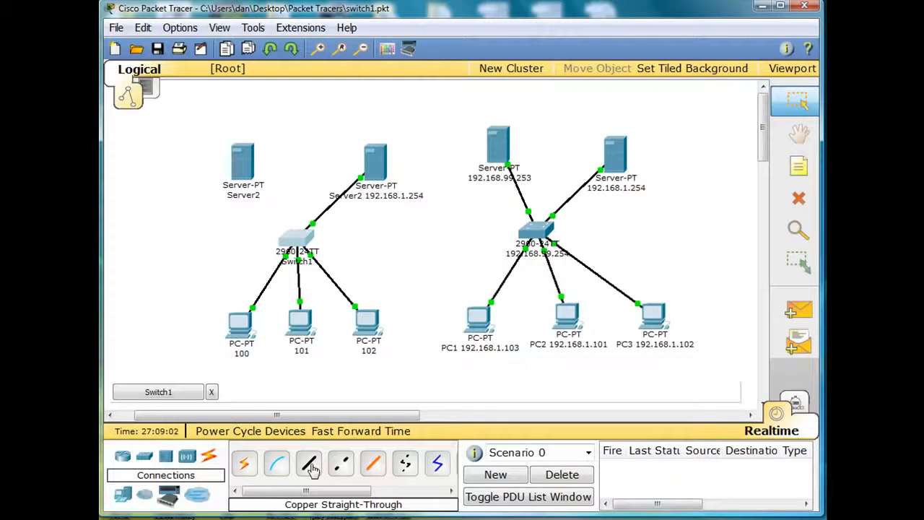
{"action": "left_click", "coordinate": [312, 470]}
{"action": "left_click", "coordinate": [248, 167]}
{"action": "left_click", "coordinate": [256, 152]}
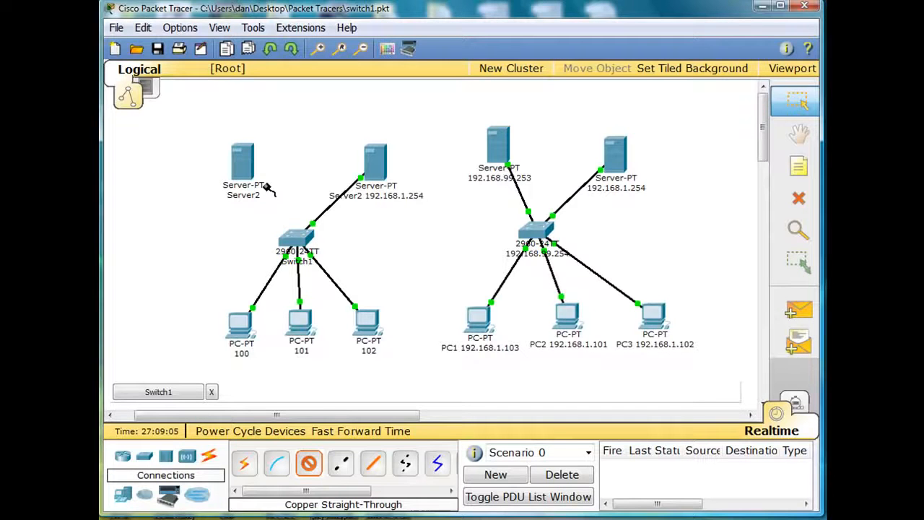
{"action": "left_click", "coordinate": [295, 237]}
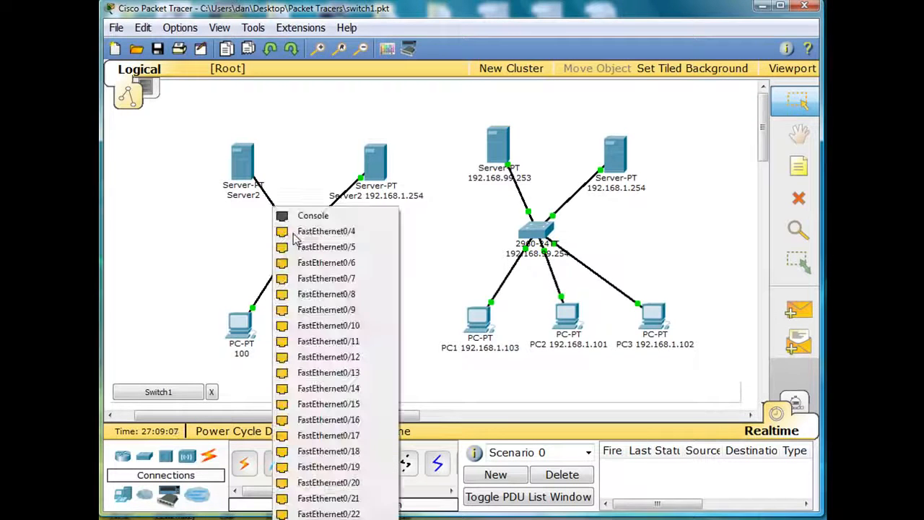
{"action": "left_click", "coordinate": [307, 425]}
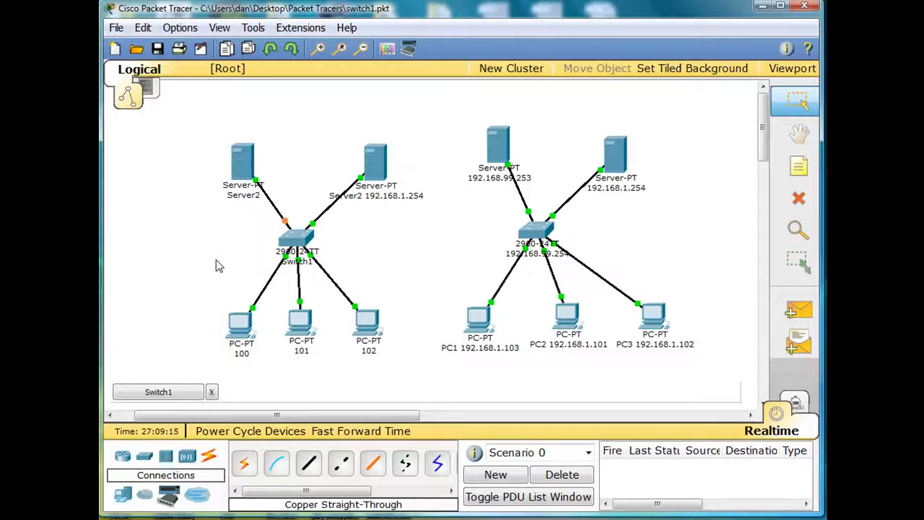
{"action": "mouse_move", "coordinate": [244, 166]}
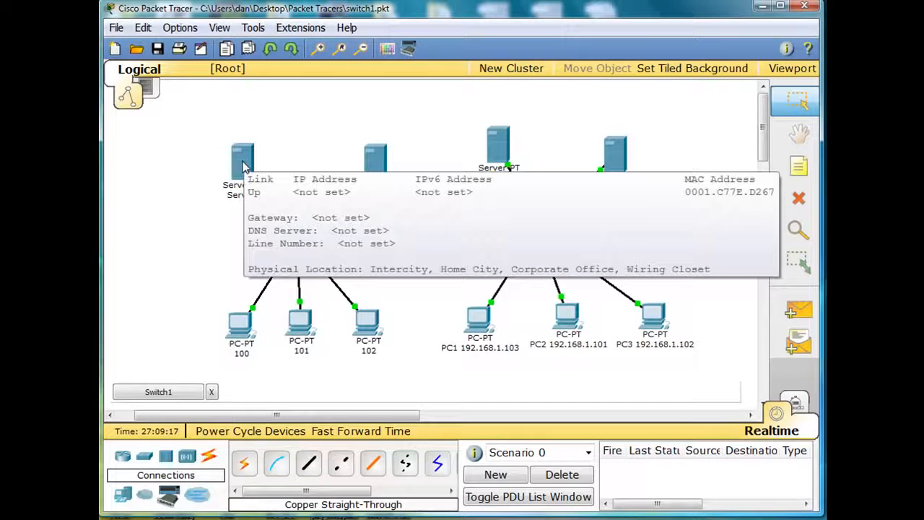